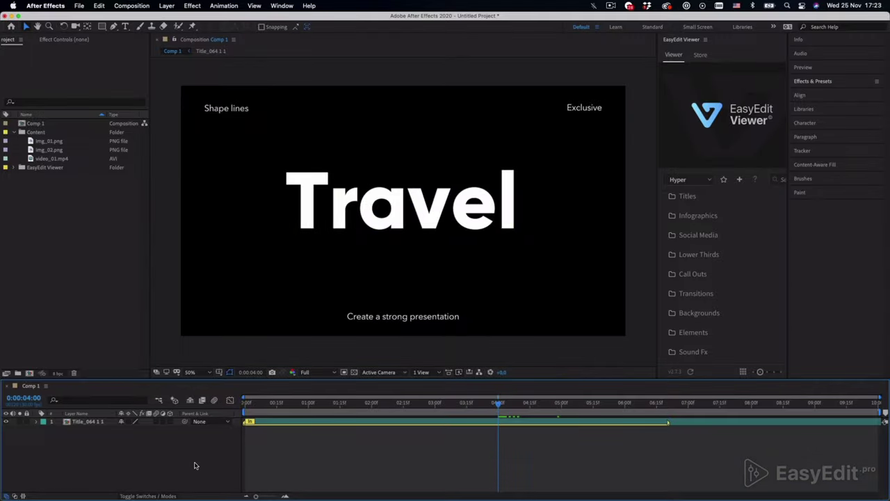
Add img_01.png to Comp 1 as layer 2, beneath the Title_064 1 1 layer.
drag(62, 141, 90, 429)
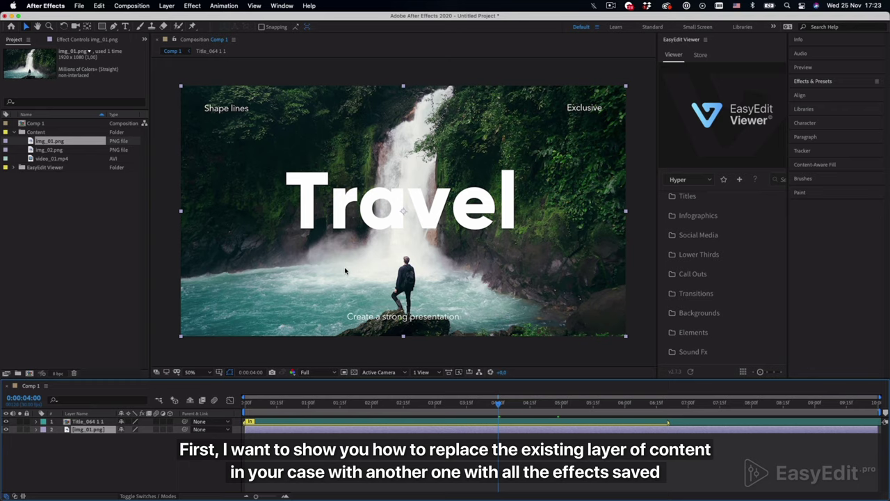
Apply Brightness & Contrast to img_01.png with Brightness -35 and Contrast 40.
click(809, 83)
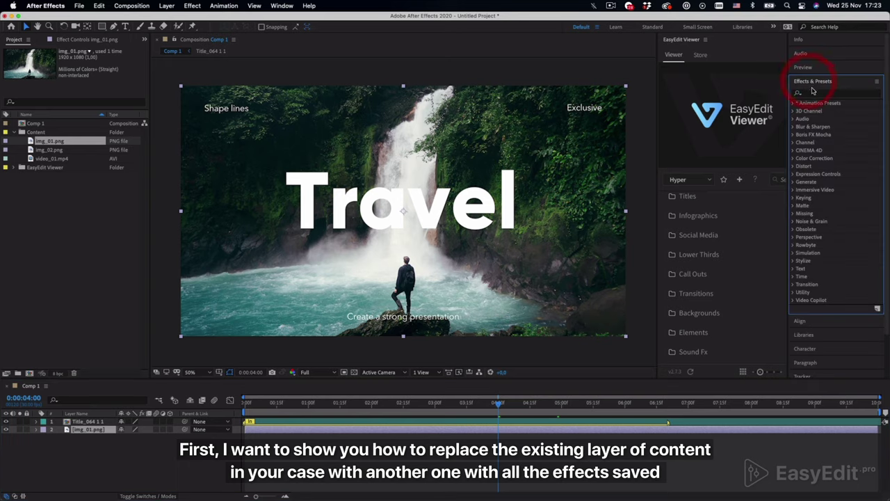
click(813, 94)
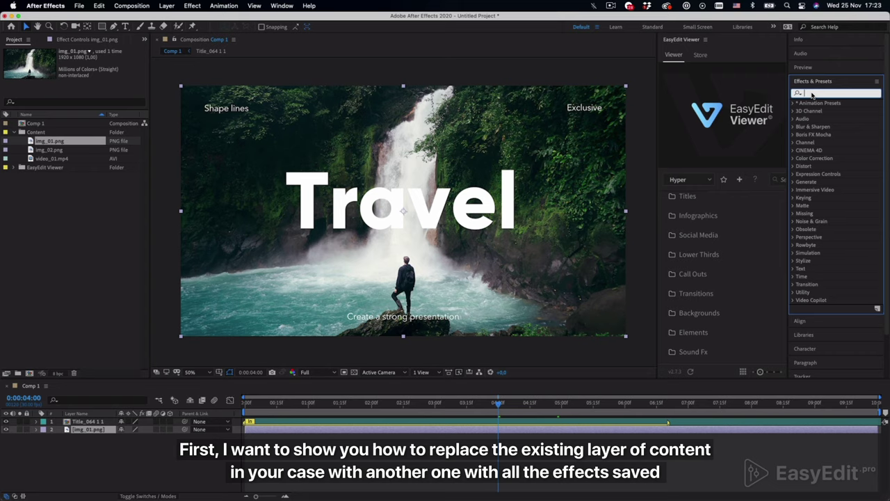
text(brig)
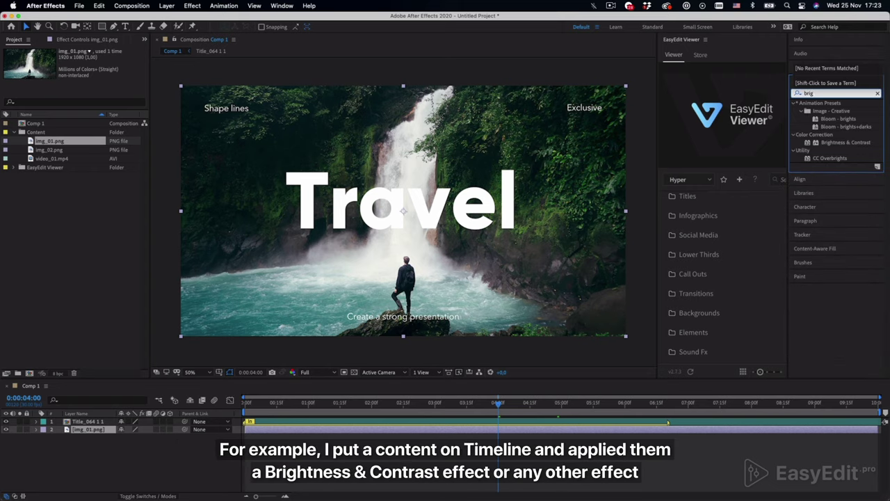
drag(828, 147, 263, 428)
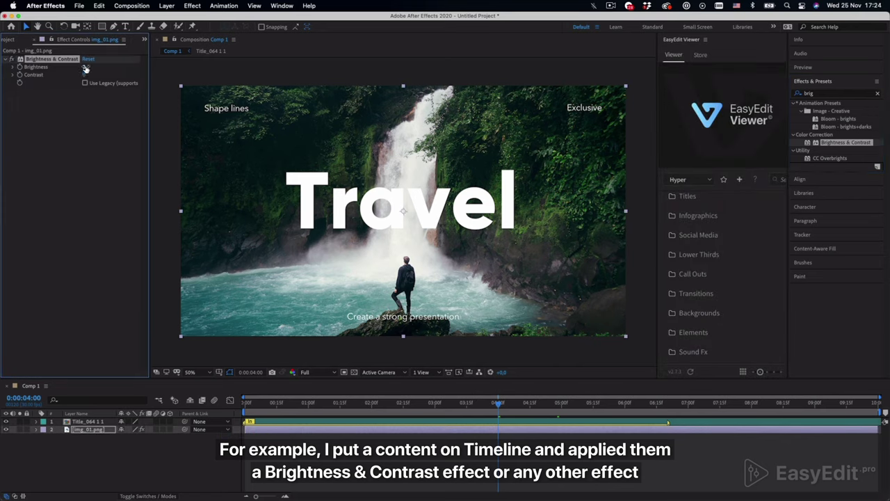
mouse_move(85, 68)
mouse_down()
mouse_move(57, 78)
mouse_move(75, 75)
mouse_up()
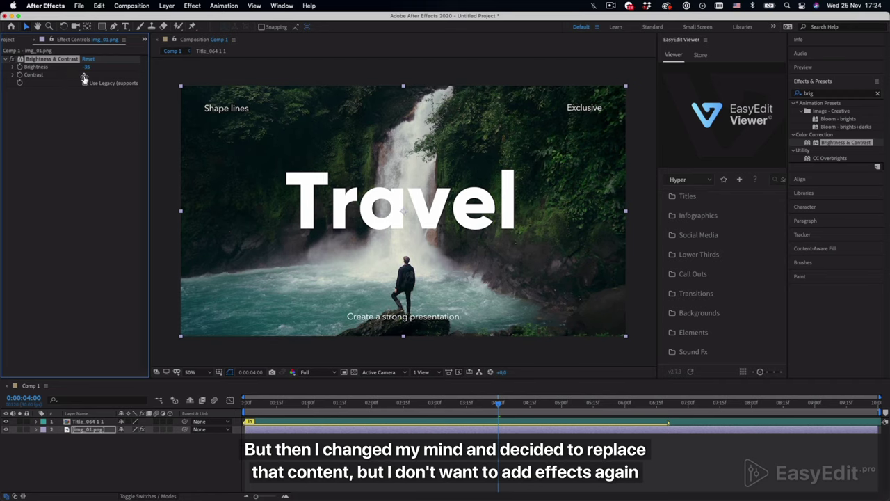
drag(86, 76, 111, 77)
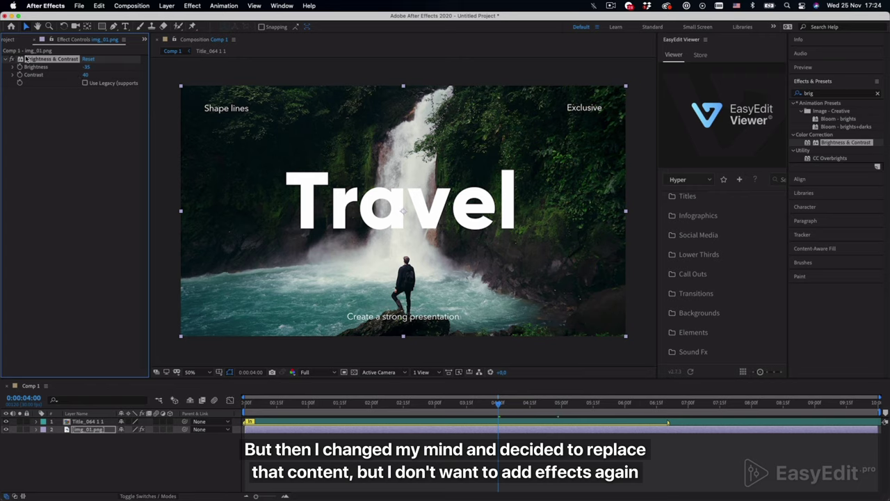
Replace layer 2's source img_01.png with img_02.png and confirm Brightness -35 and Contrast 40 remain.
click(11, 42)
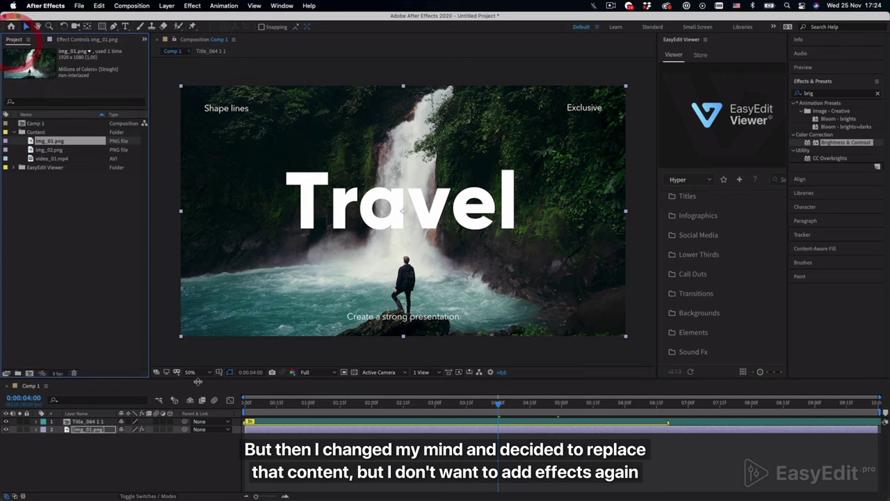
click(104, 430)
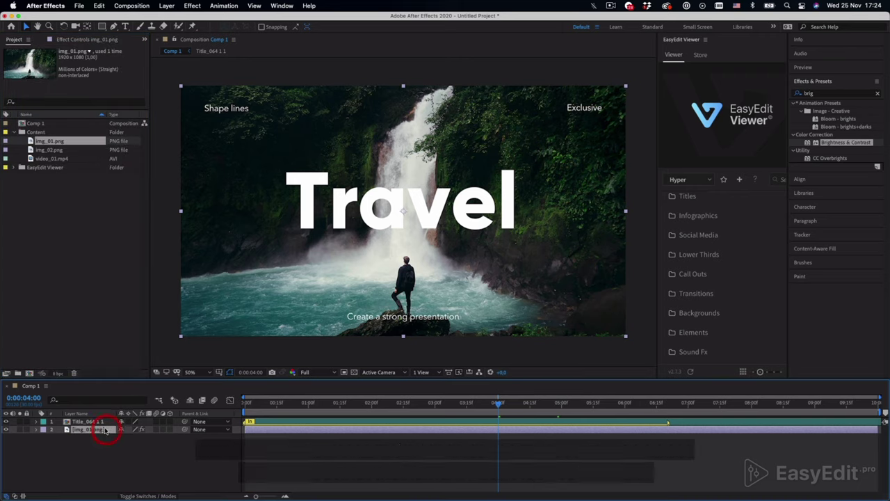
click(67, 151)
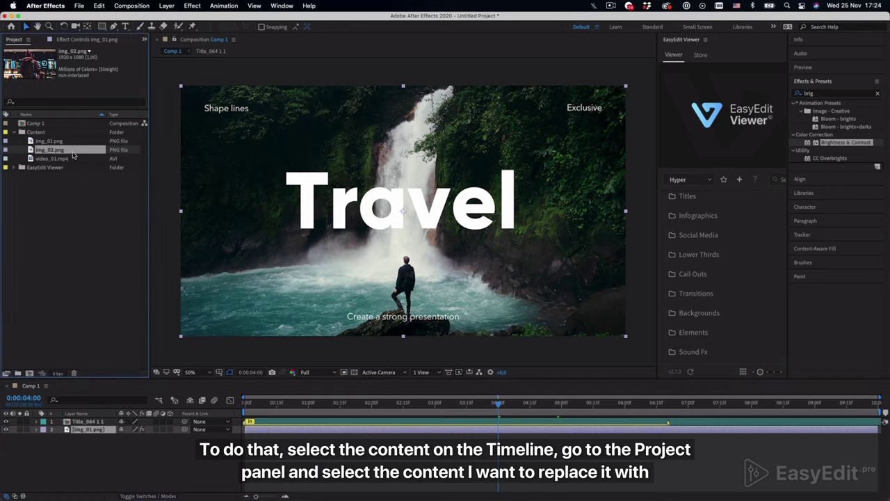
drag(73, 152, 109, 432)
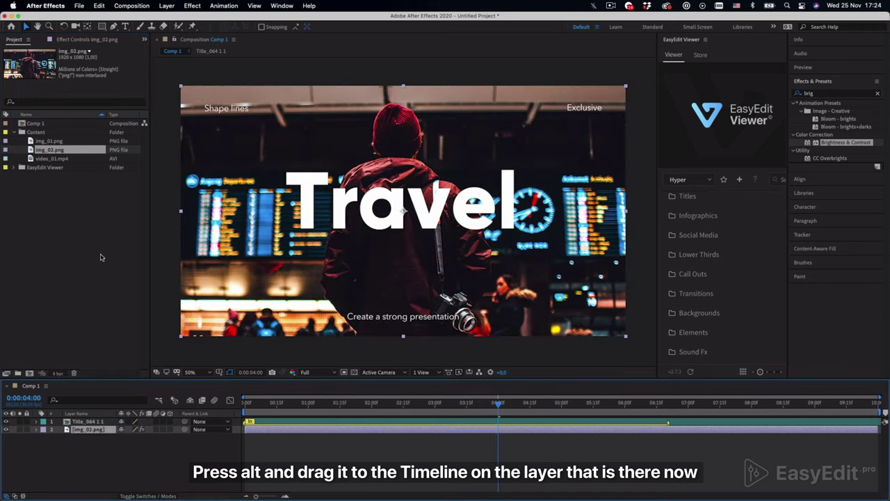
click(87, 40)
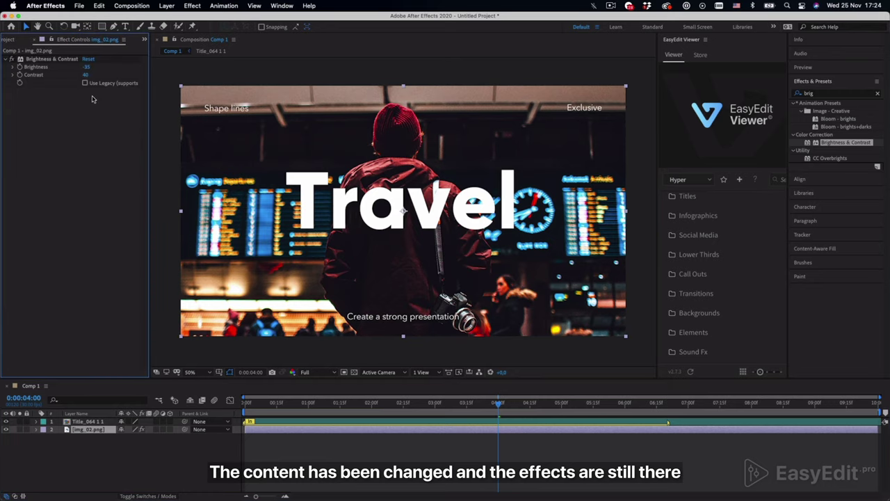
Replace layer 2's source with video_01.mp4 and confirm Brightness & Contrast is still applied.
click(12, 41)
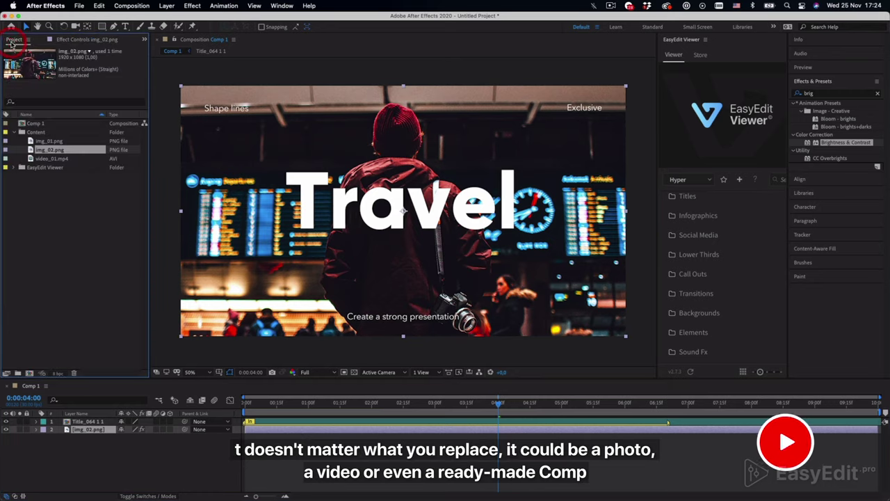
click(76, 159)
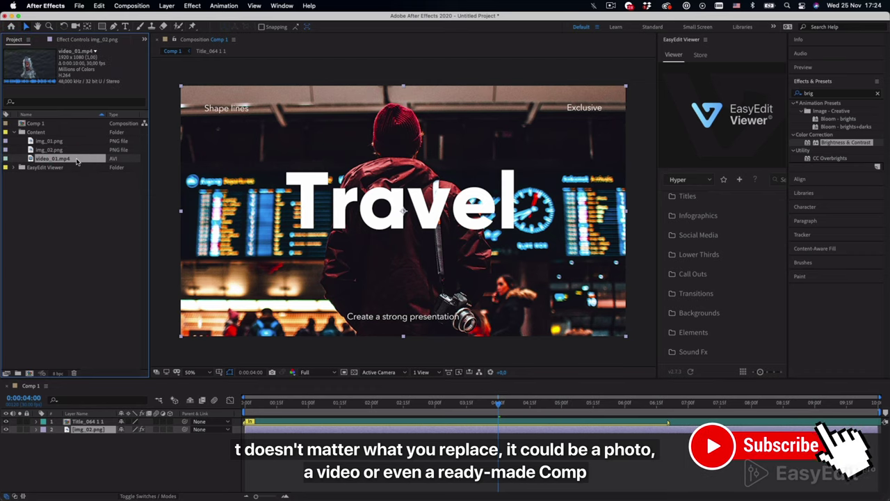
drag(77, 161, 99, 430)
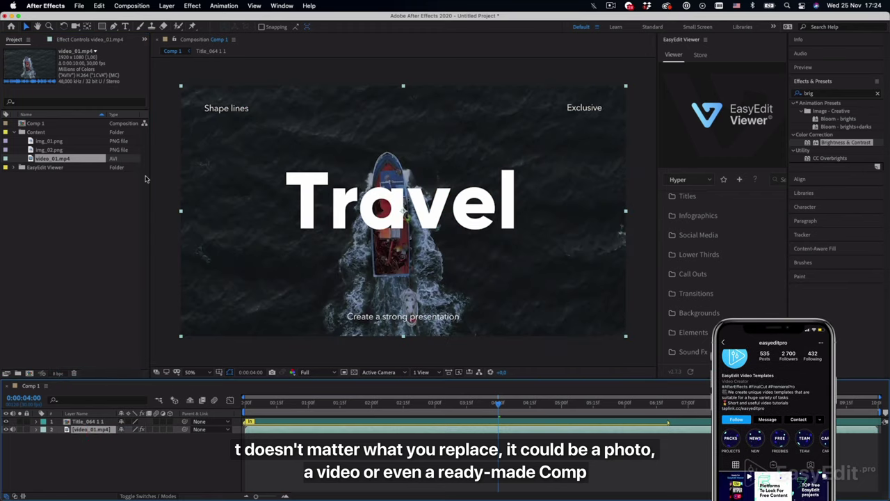
click(85, 39)
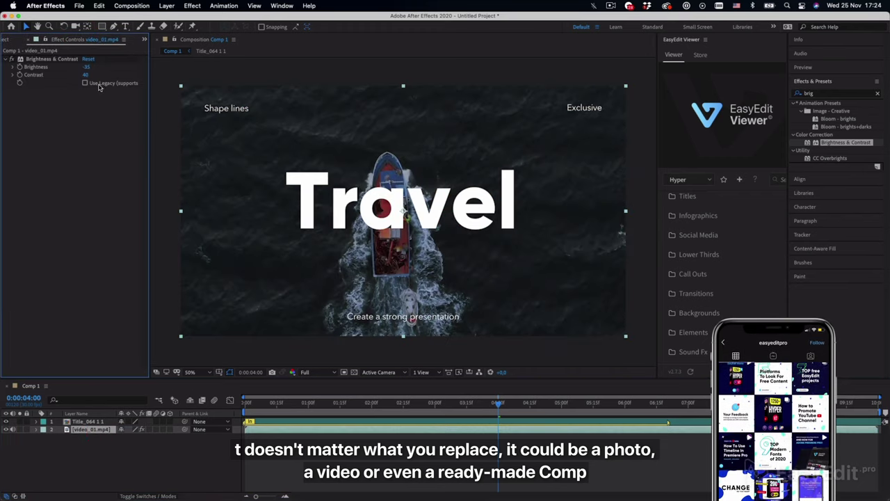
click(6, 40)
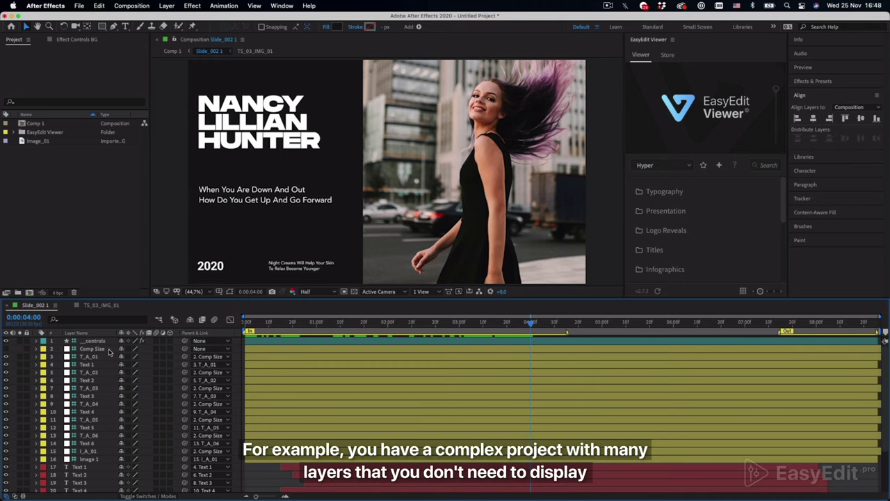
Mark the Comp Size layer as shy and bring the switch columns back into view.
click(109, 350)
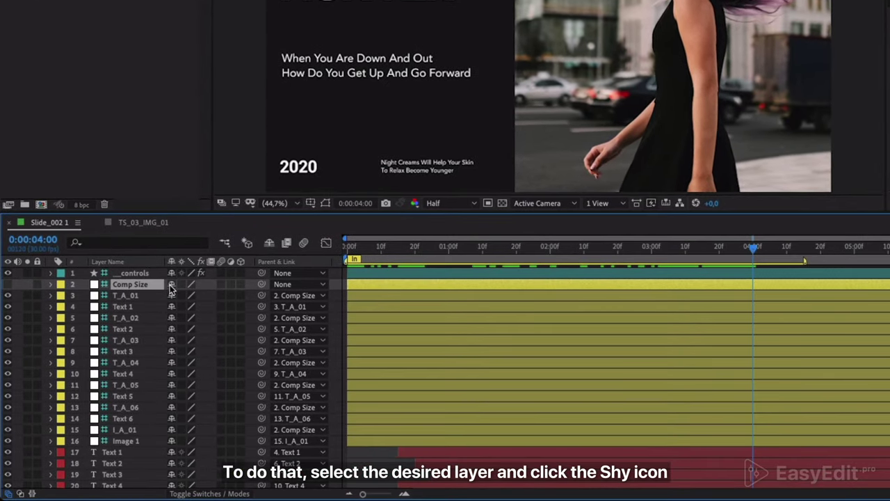
click(172, 285)
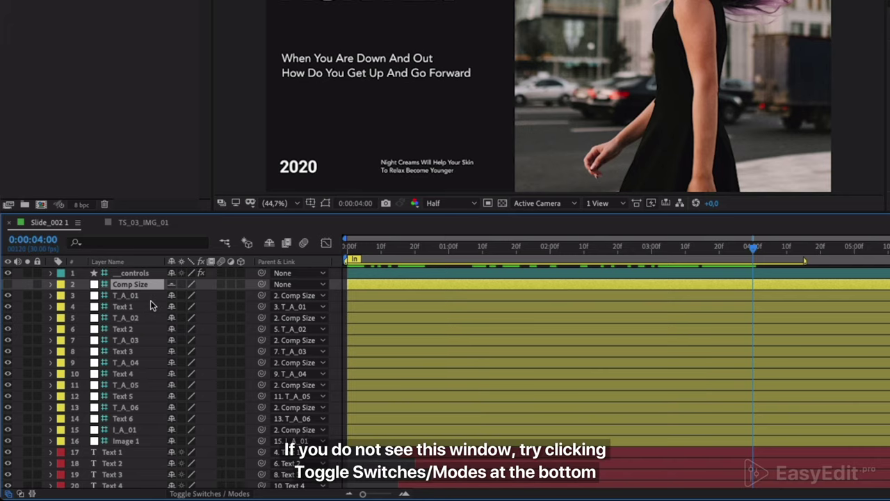
click(205, 494)
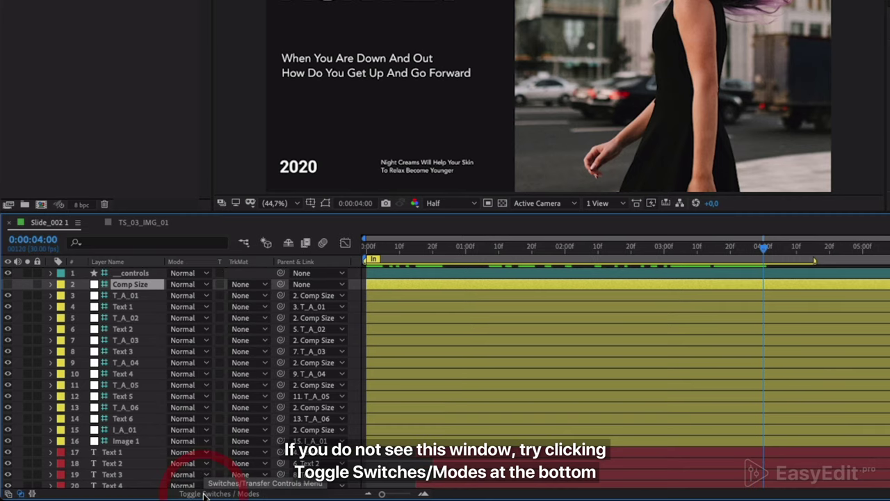
click(203, 494)
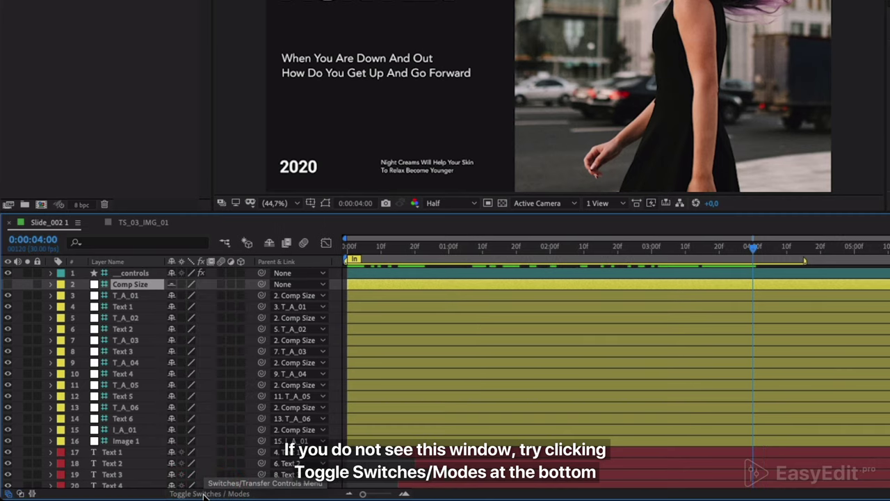
right_click(145, 259)
mouse_move(209, 307)
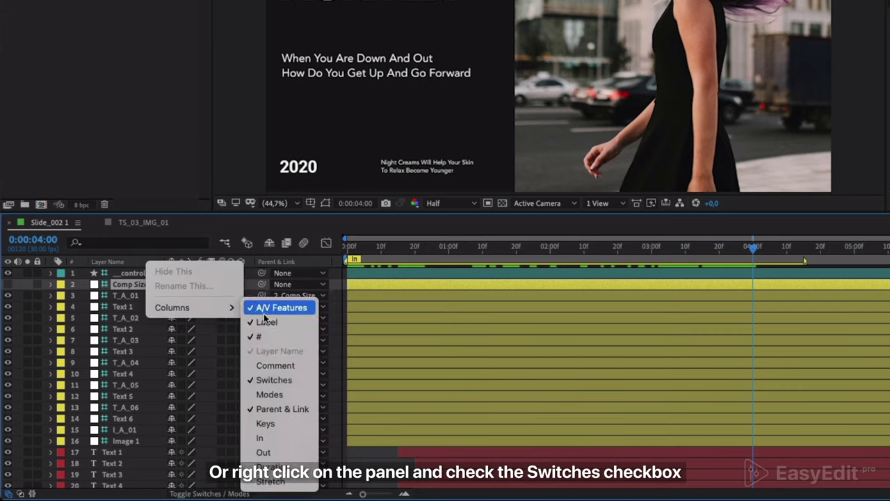
click(301, 381)
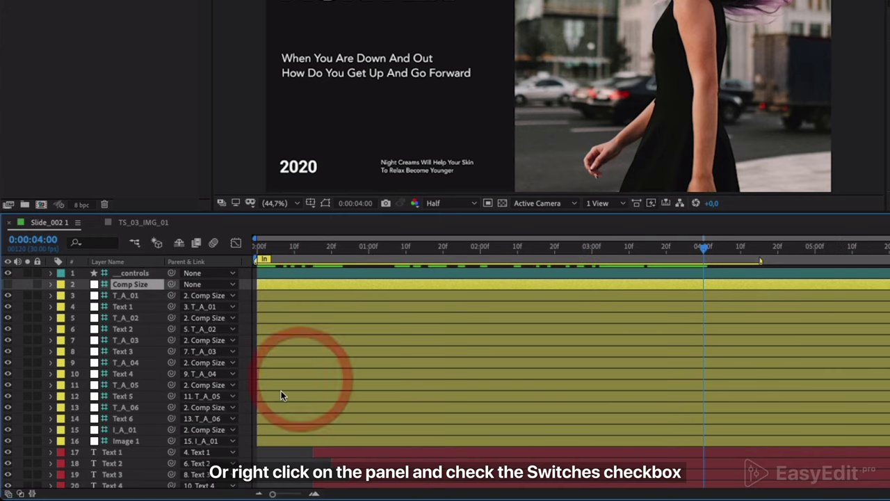
right_click(144, 260)
mouse_move(174, 317)
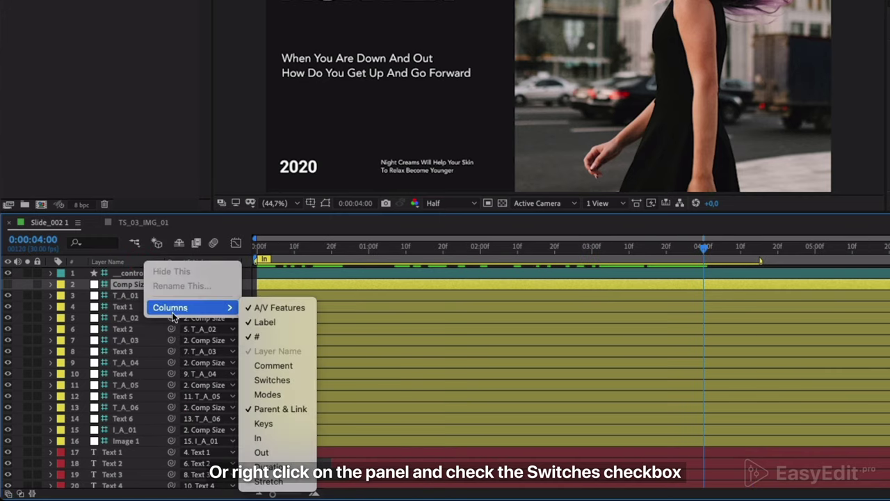
click(293, 382)
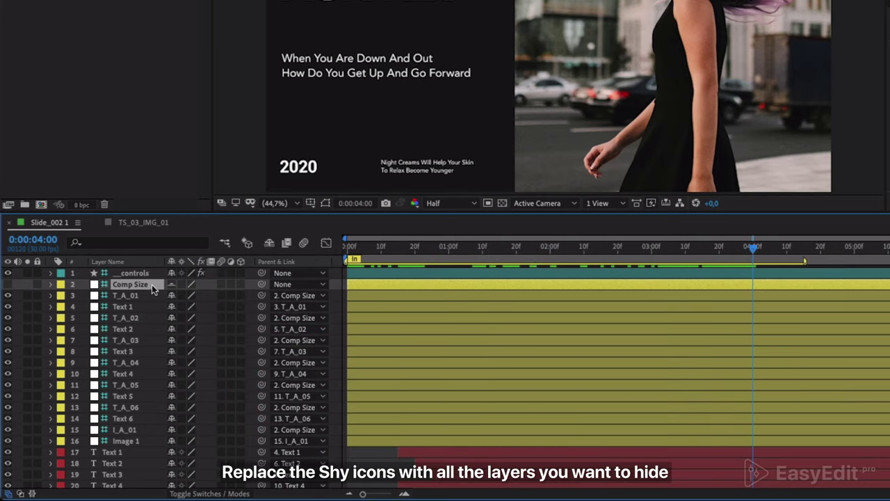
Make layers 2–16, Comp Size through Image 1, shy and hide all shy layers.
shift+click(148, 438)
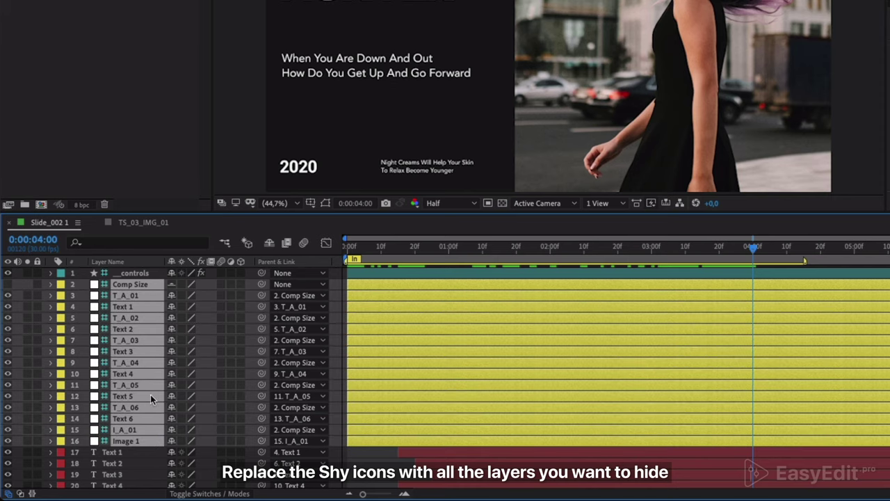
click(171, 296)
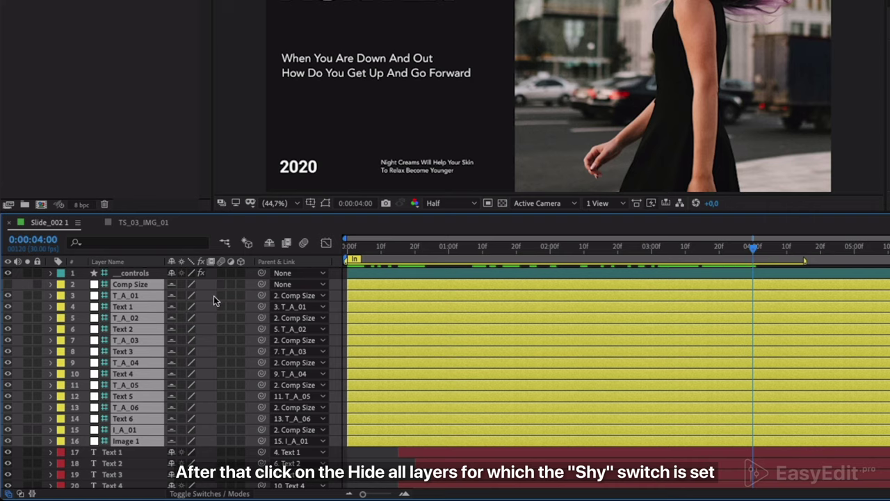
click(270, 244)
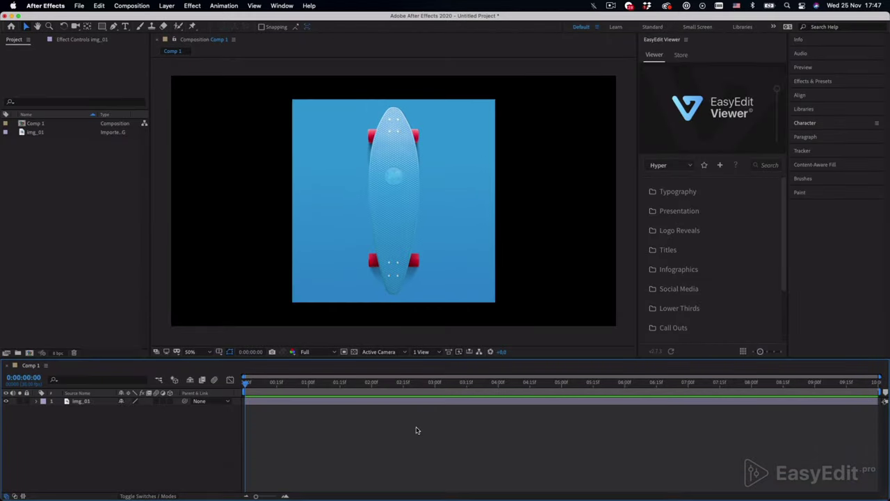
Set Comp 1's width to 1920 and height to 1080 px in Composition Settings.
click(408, 402)
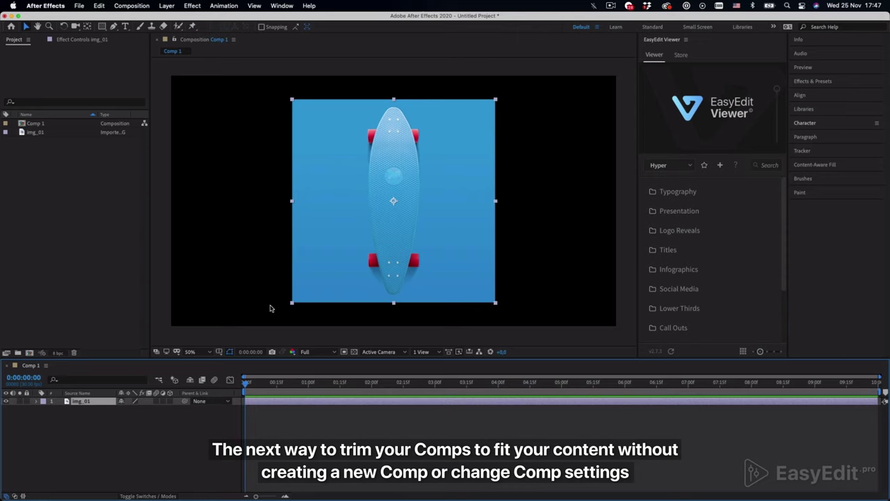
click(139, 7)
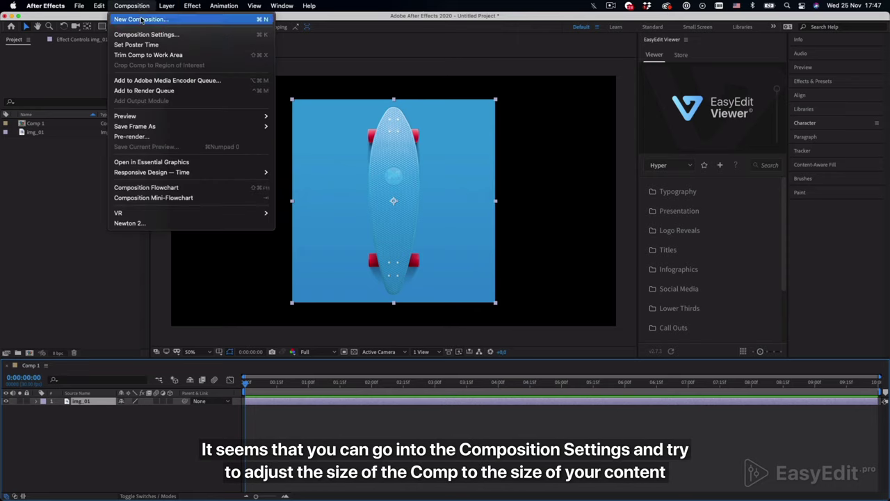
click(198, 36)
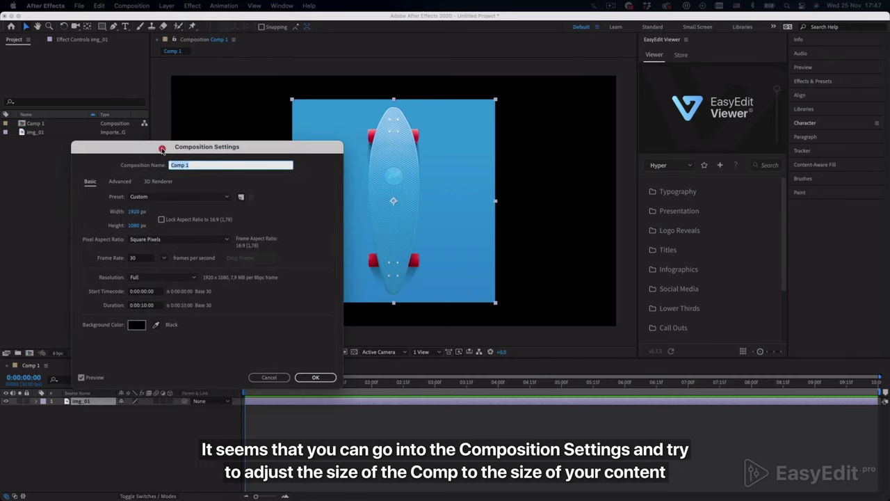
drag(136, 212, 81, 239)
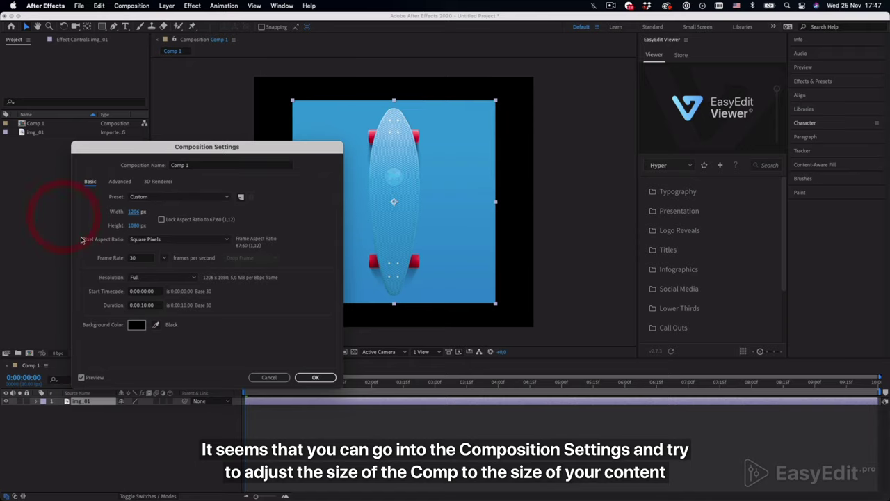
drag(135, 226, 79, 234)
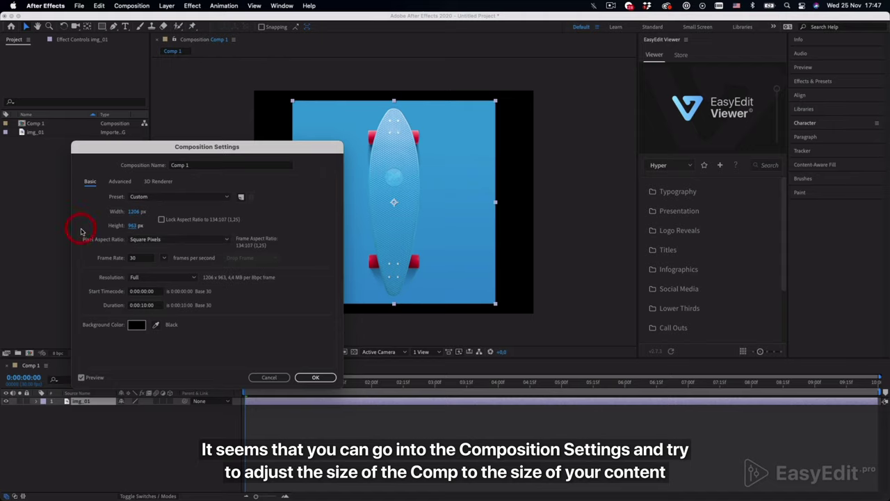
click(132, 213)
text(1920)
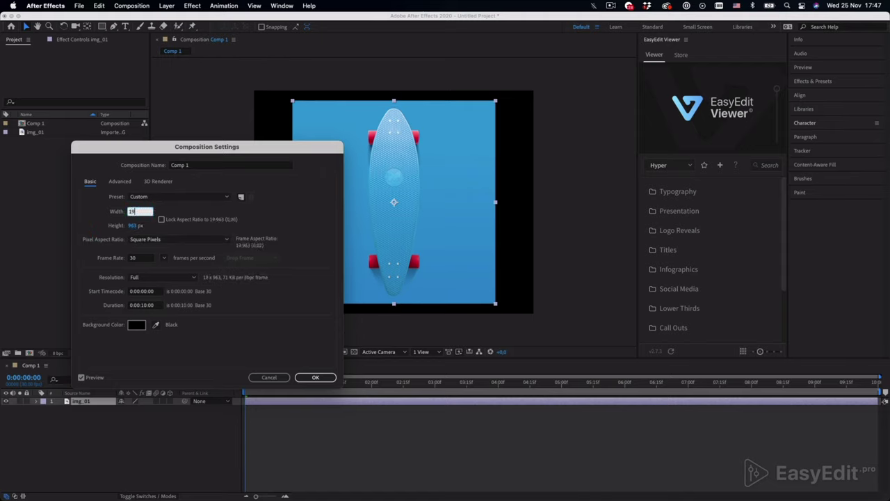
click(134, 226)
text(1080)
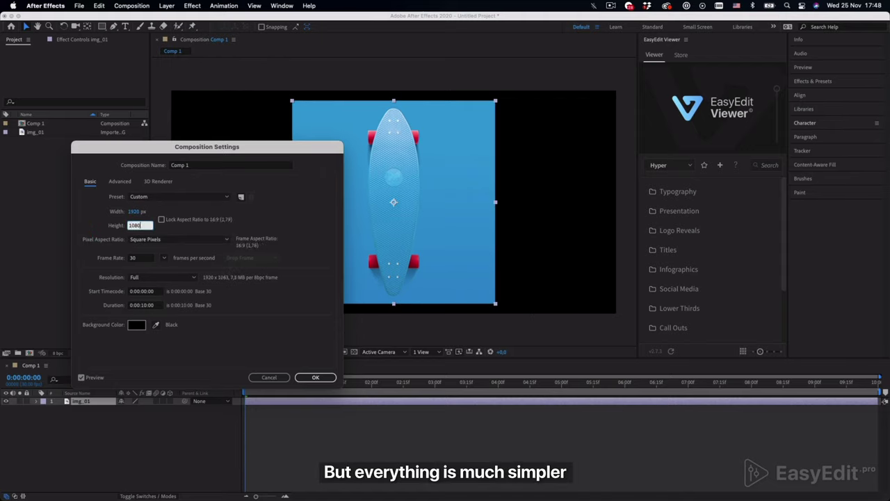
click(315, 377)
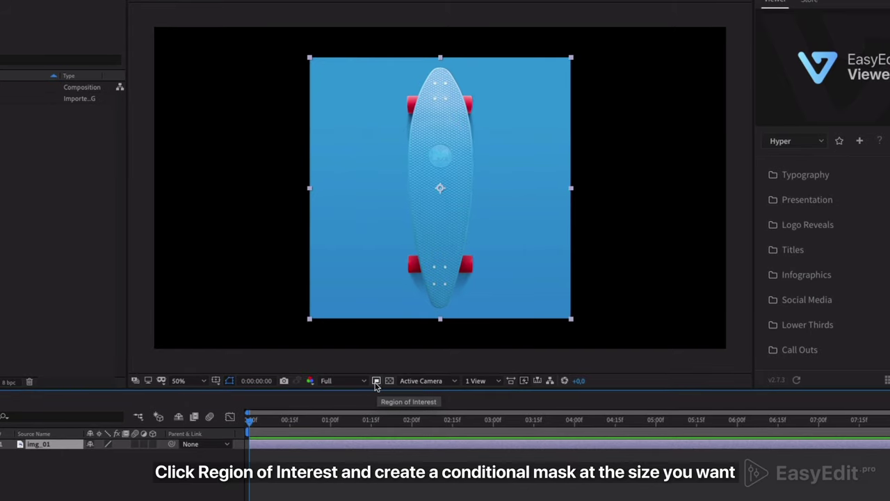
Draw a region of interest around the skateboard image, fine-tuning its top edge at 100% zoom.
click(375, 381)
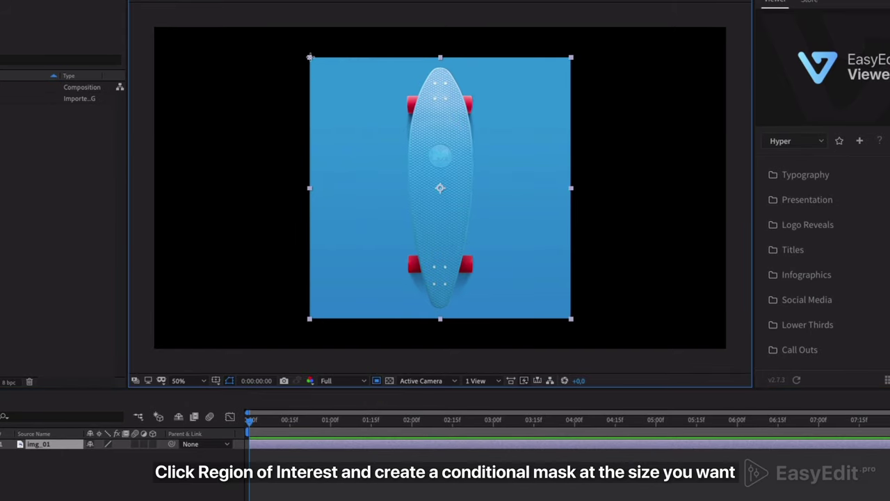
drag(310, 57, 571, 319)
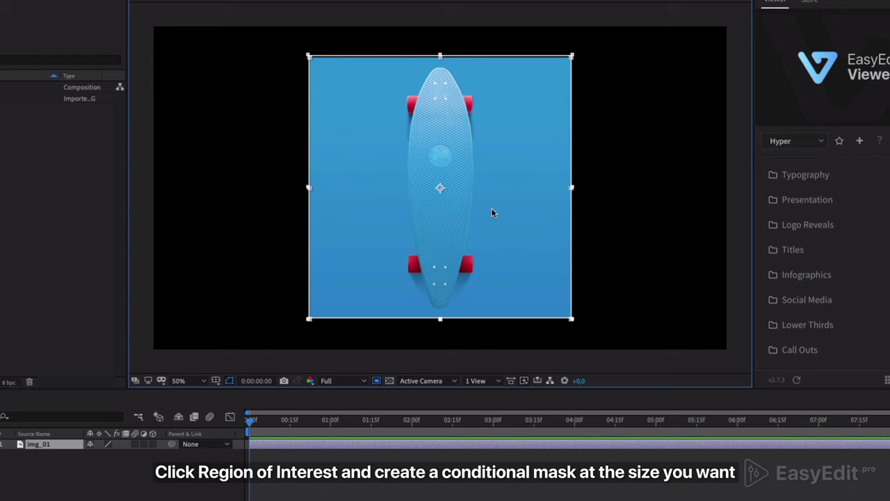
key(slash)
drag(495, 102, 489, 281)
scroll(467, 139, up, 3)
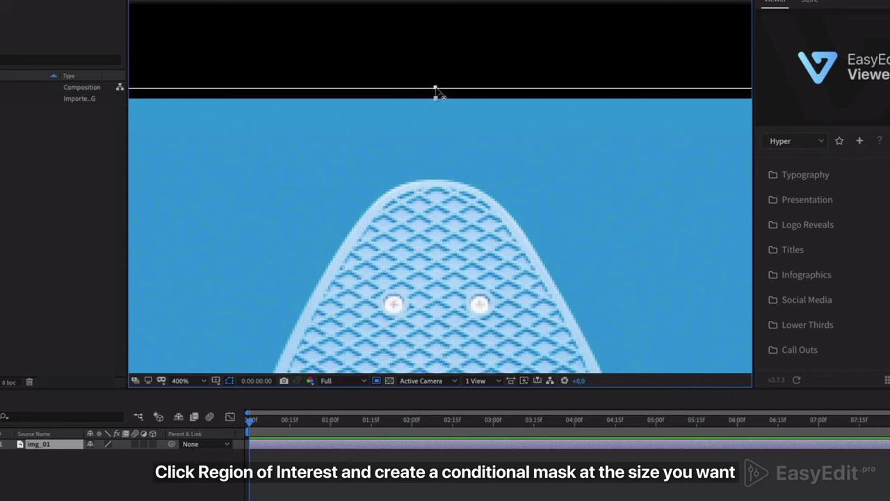
drag(436, 89, 436, 101)
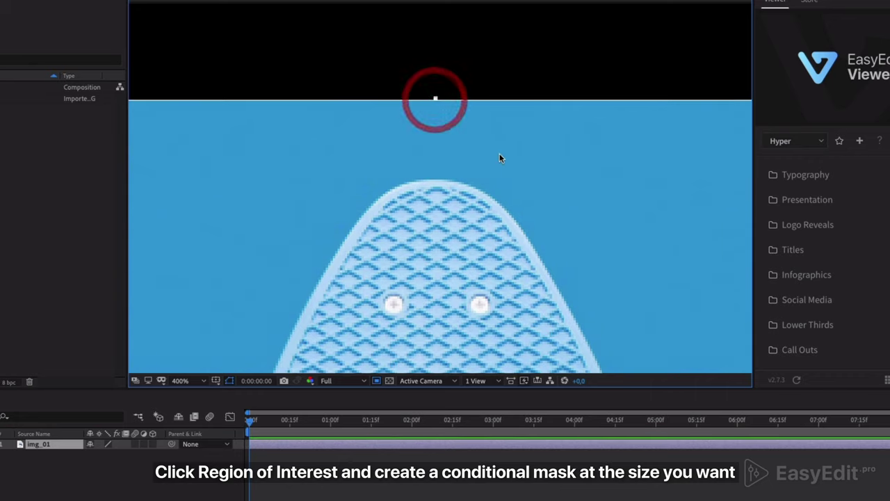
scroll(498, 167, down, 6)
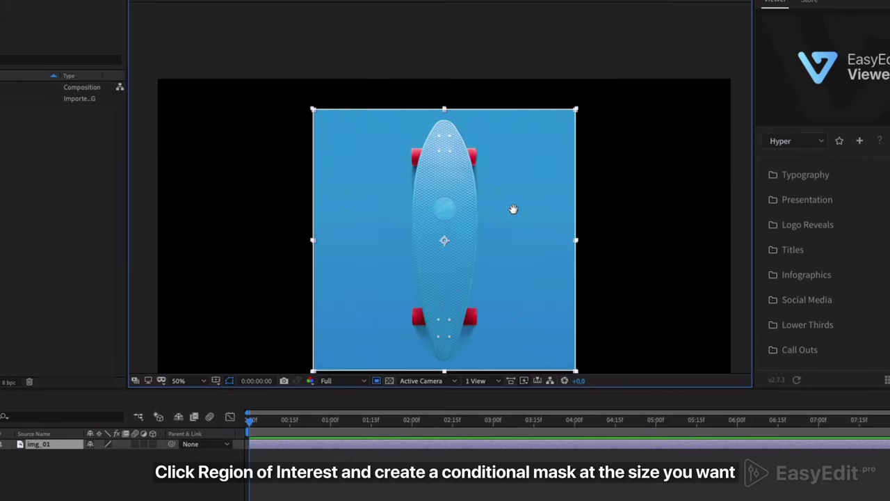
drag(513, 207, 525, 165)
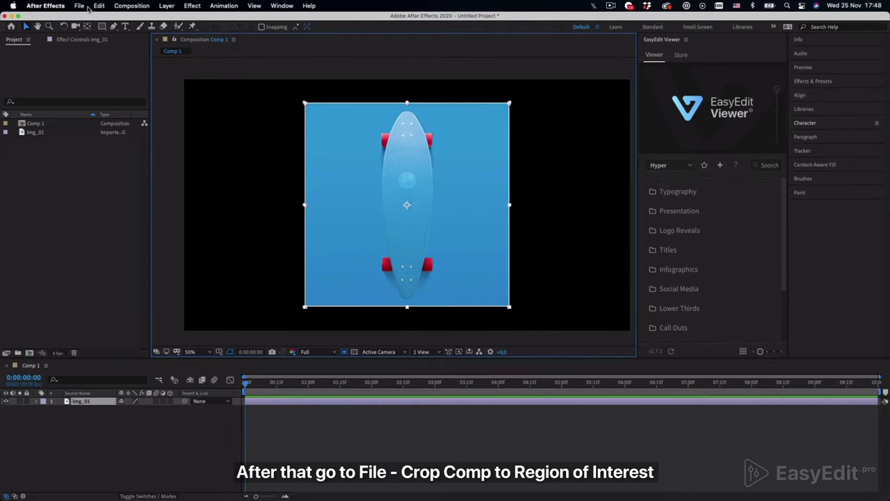
Apply Composition > Crop Comp to Region of Interest.
click(133, 7)
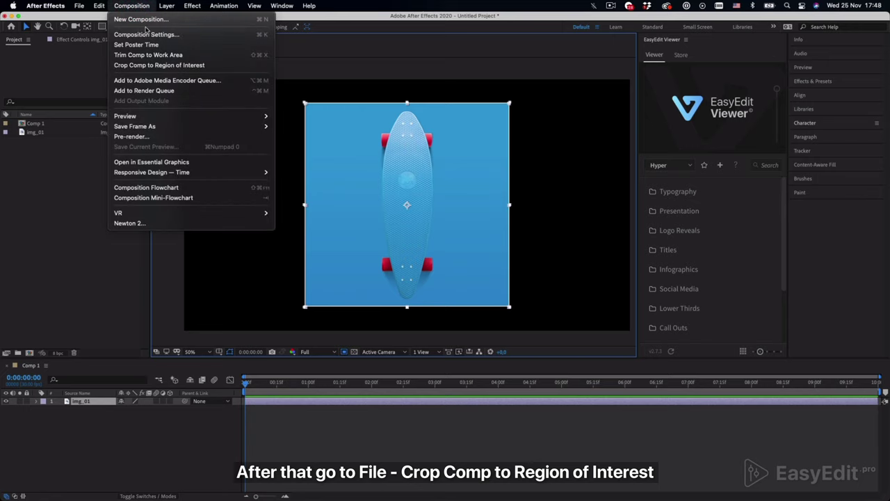
click(215, 66)
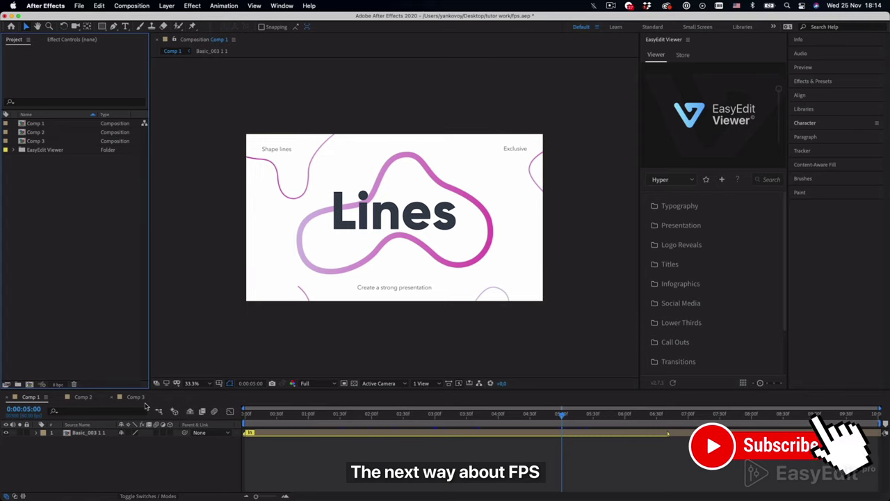
View the Comp 2 and Comp 3 tabs, then confirm Comp 1 runs at 60 fps.
click(81, 400)
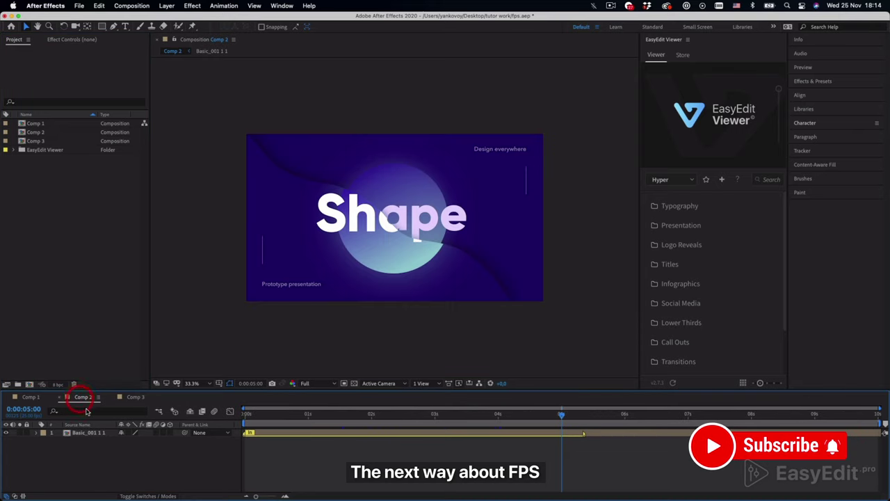
click(132, 398)
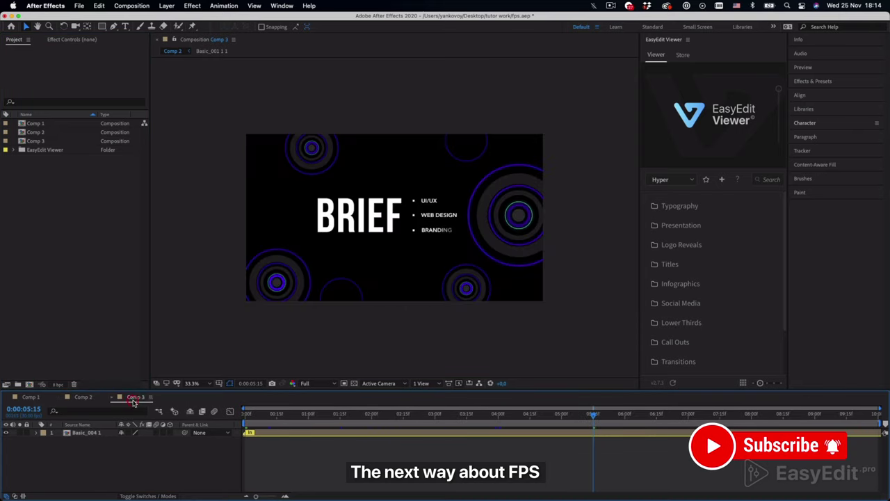
click(61, 123)
right_click(70, 124)
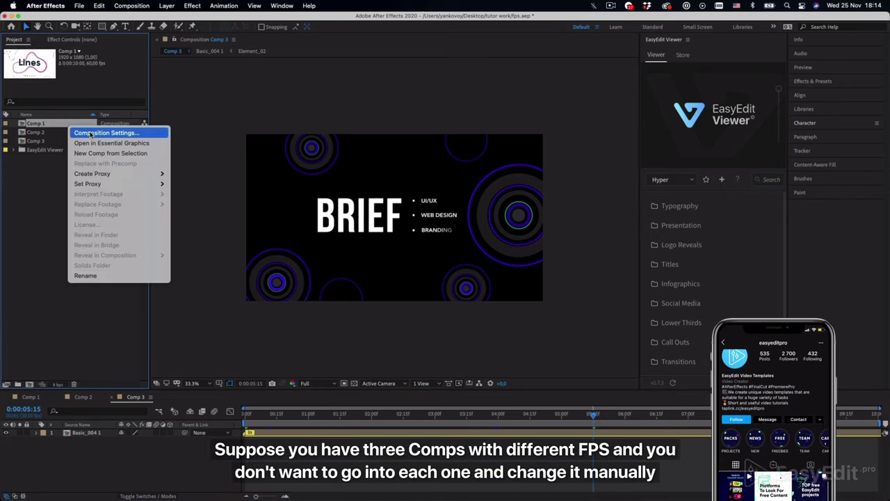
click(87, 133)
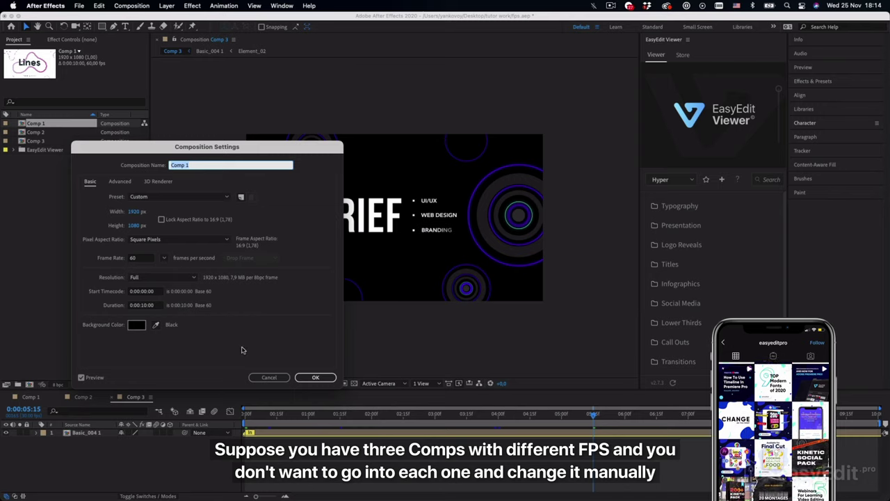
click(263, 377)
Confirm in Composition Settings that Comp 2 runs at 25 fps, then cancel.
click(59, 134)
right_click(59, 133)
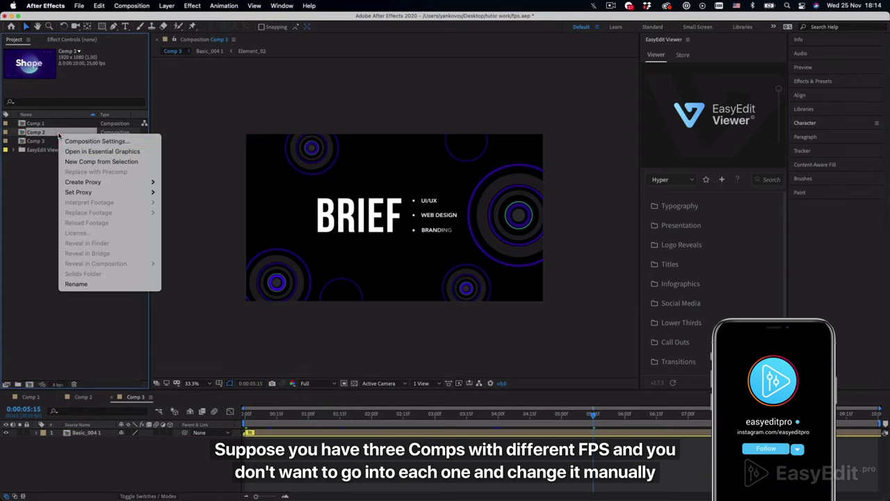
click(78, 139)
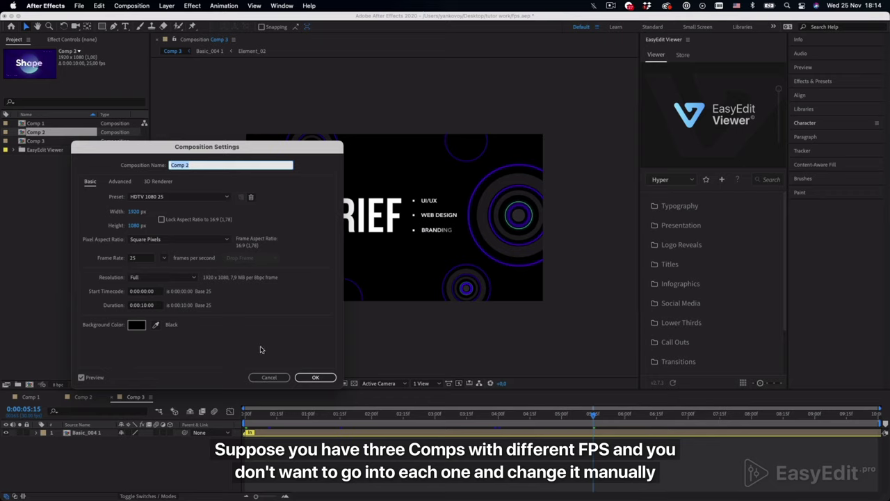
click(268, 377)
Confirm in Composition Settings that Comp 3 runs at 30 fps, then cancel.
click(63, 142)
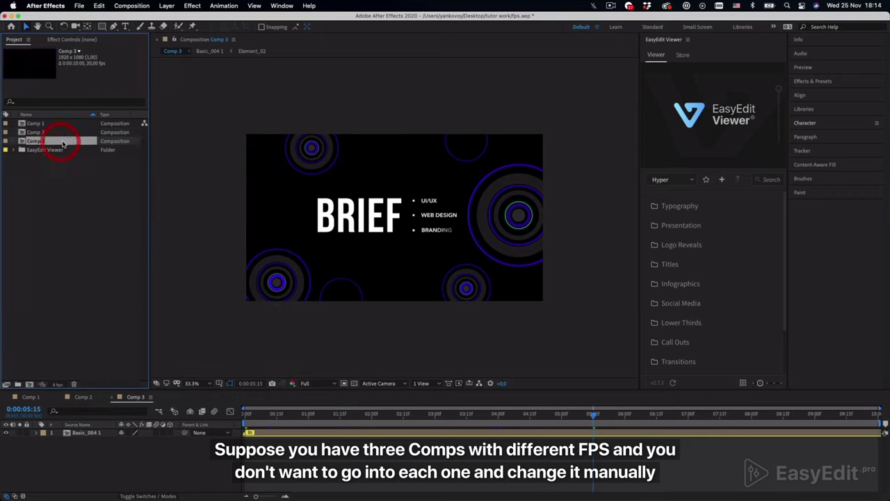
right_click(63, 142)
click(80, 148)
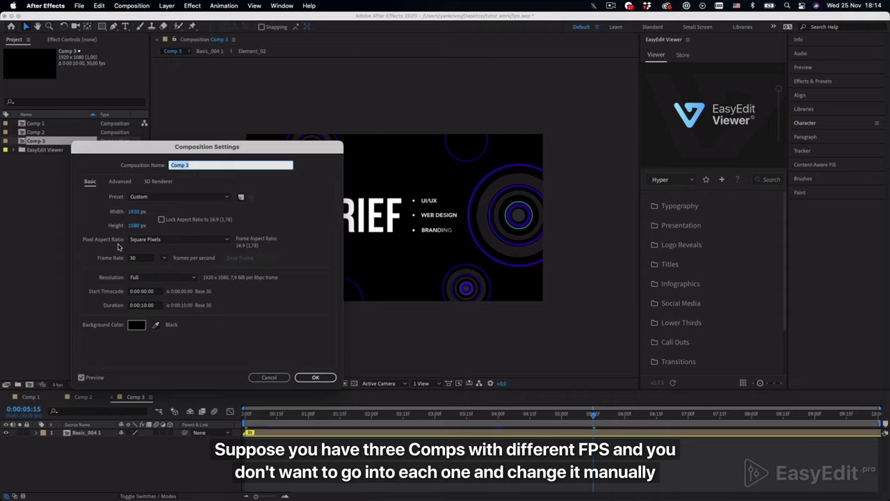
click(269, 377)
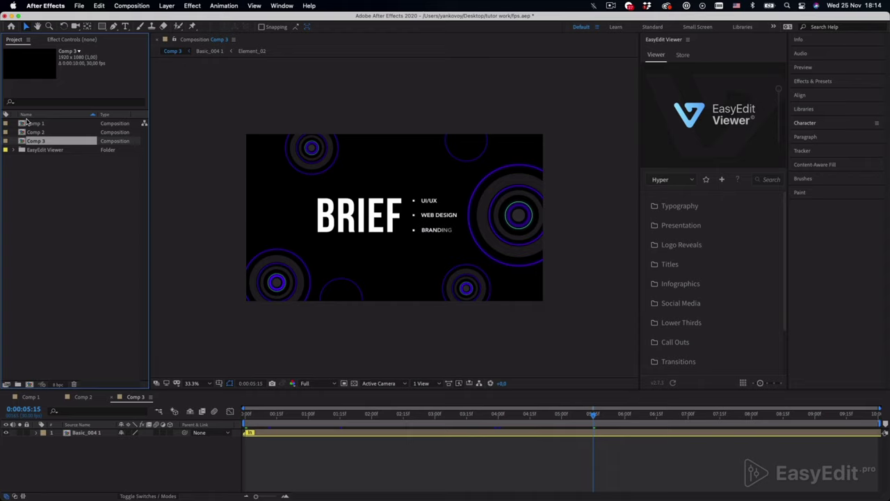
Select Comp 1, Comp 2 and Comp 3 and run the rd_CompSetter.jsx script.
shift+click(66, 125)
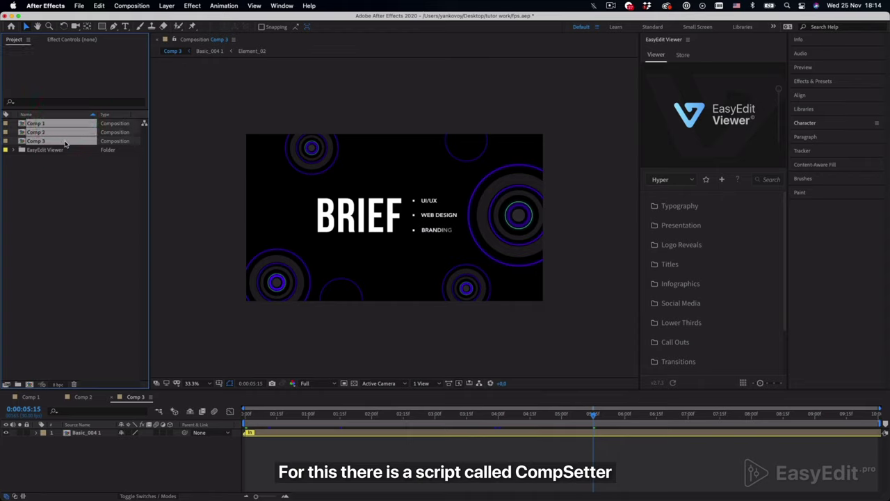
click(75, 7)
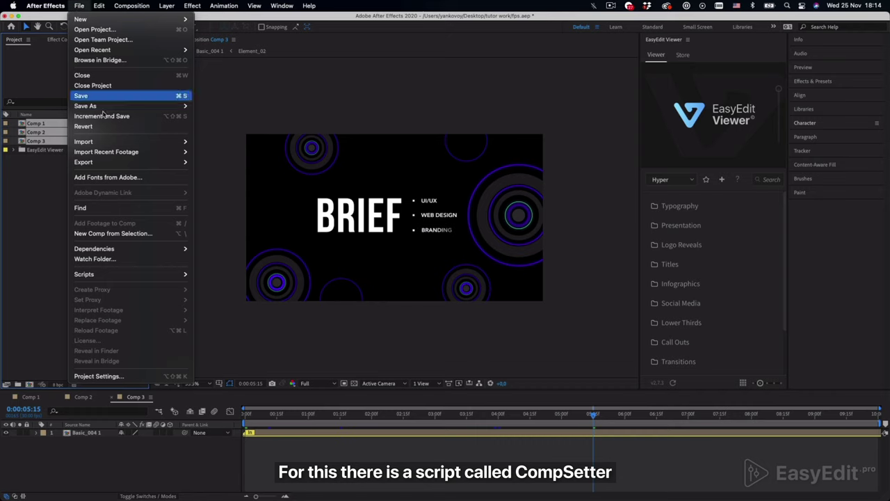
mouse_move(114, 274)
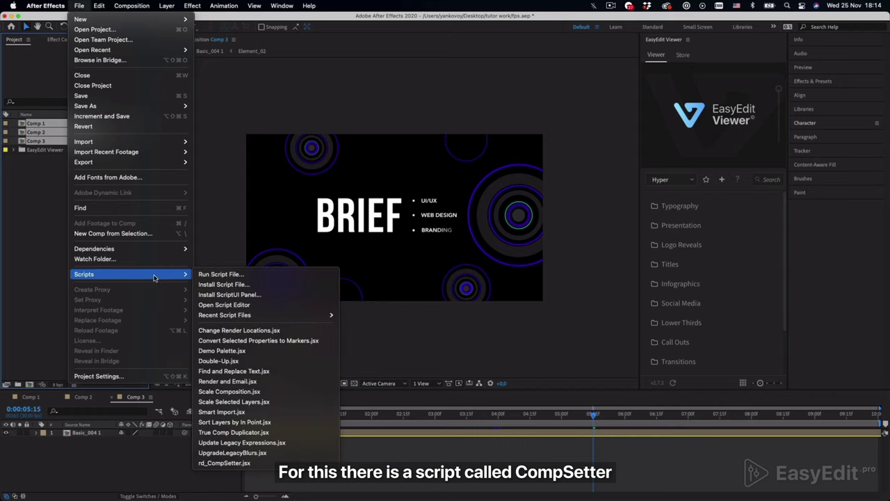
click(274, 464)
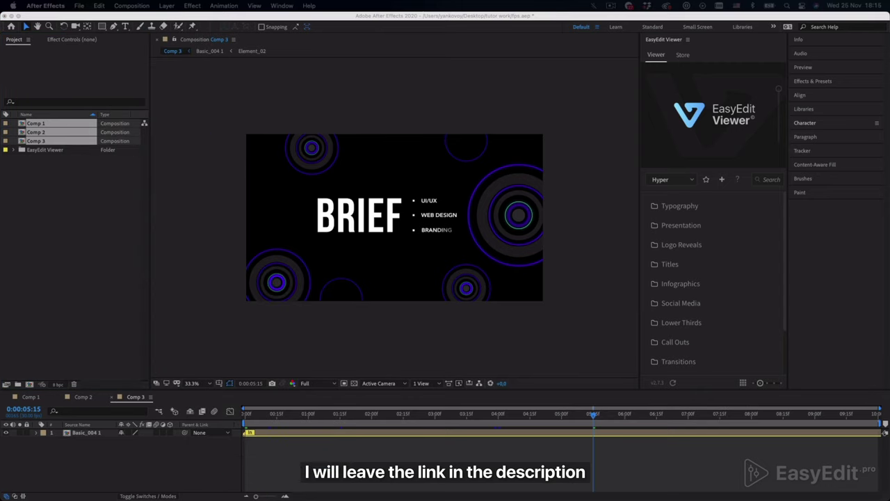
Apply a 30 fps frame rate to the three comps in Composition Setter, then close it.
drag(306, 91, 167, 102)
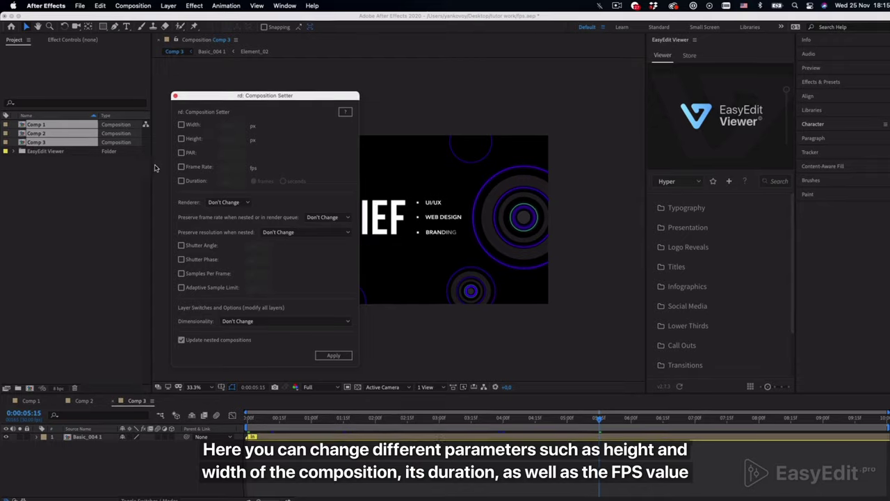
click(203, 187)
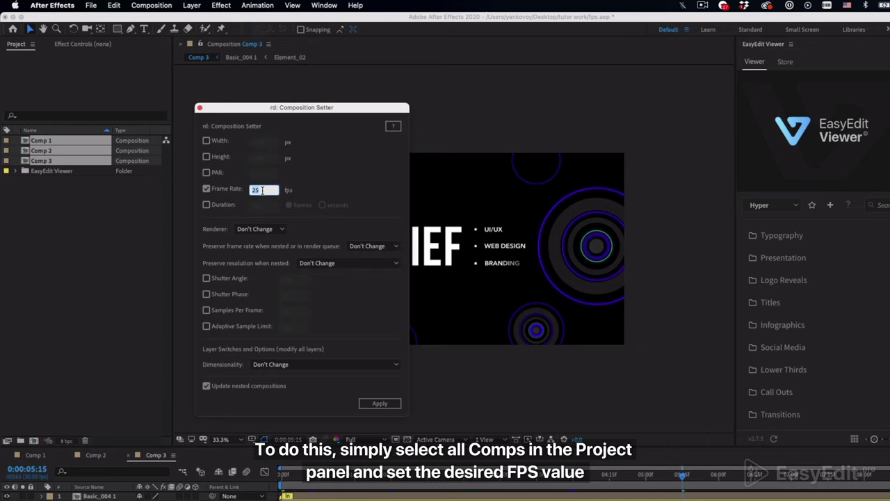
text(30)
click(368, 403)
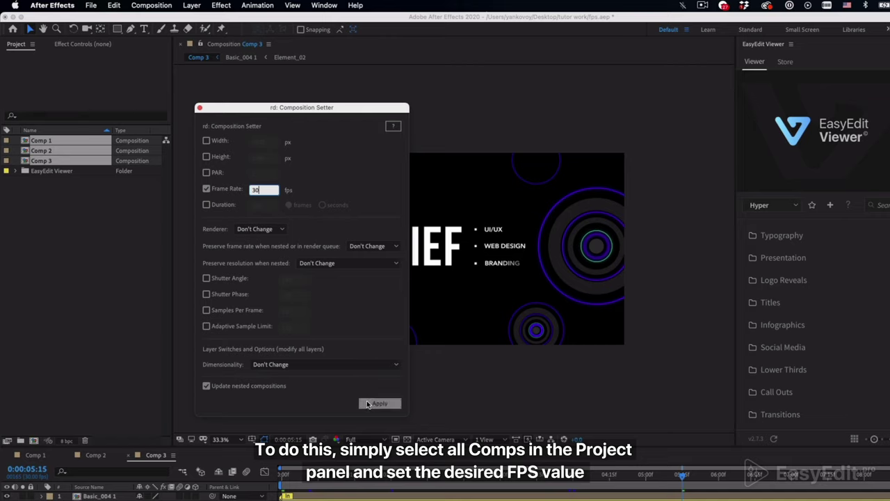
click(368, 404)
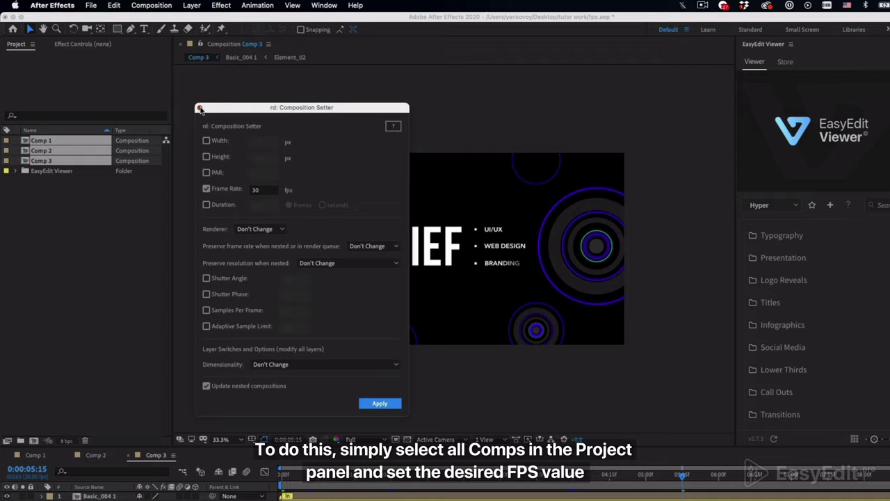
click(200, 109)
click(84, 140)
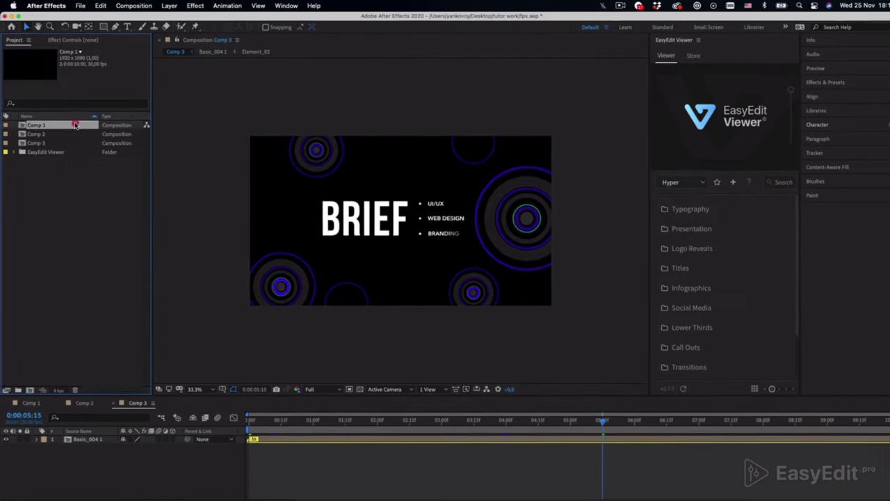
right_click(75, 124)
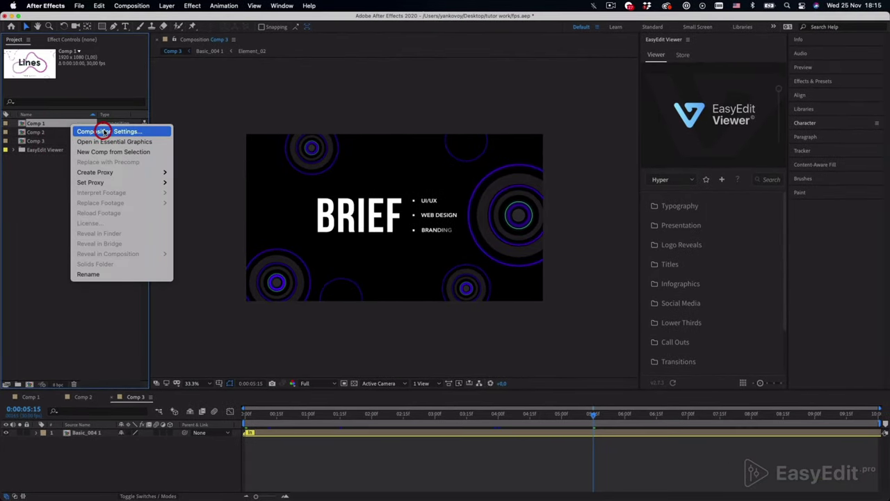
click(103, 132)
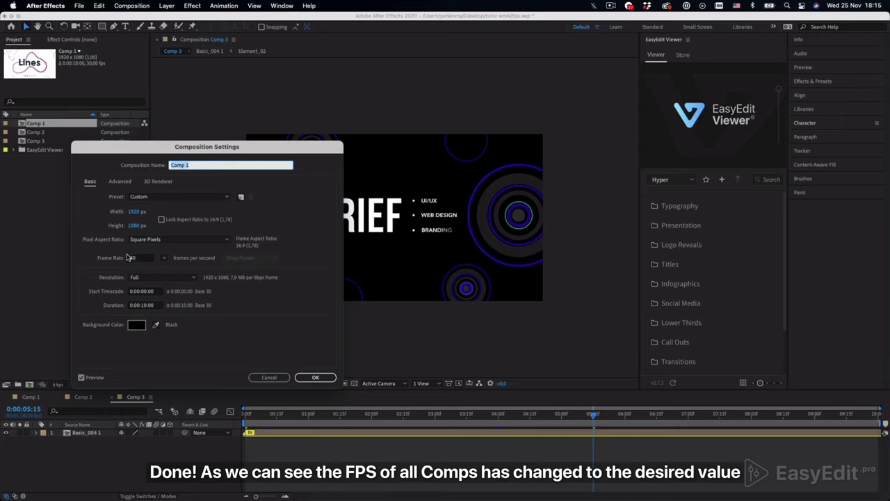
click(260, 377)
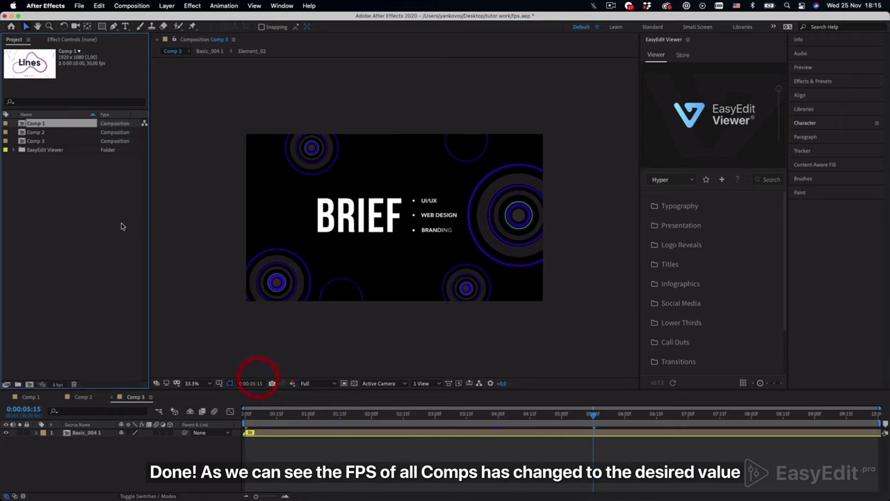
click(60, 134)
right_click(63, 131)
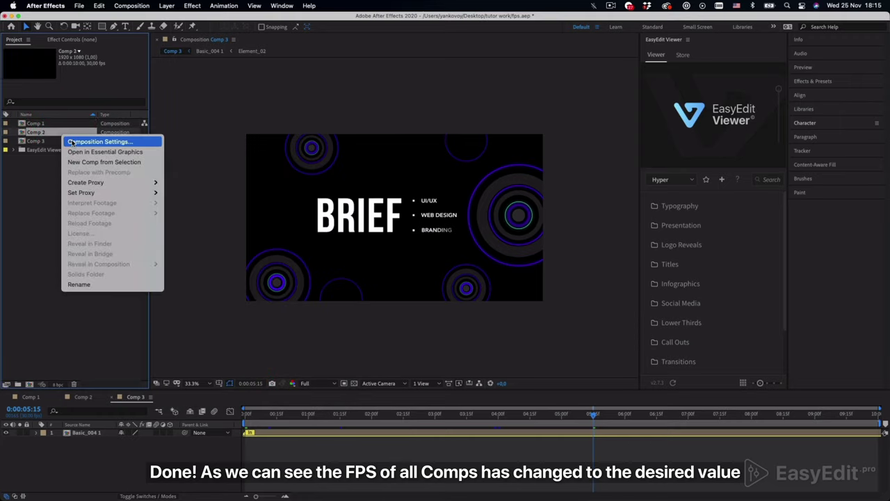
click(72, 142)
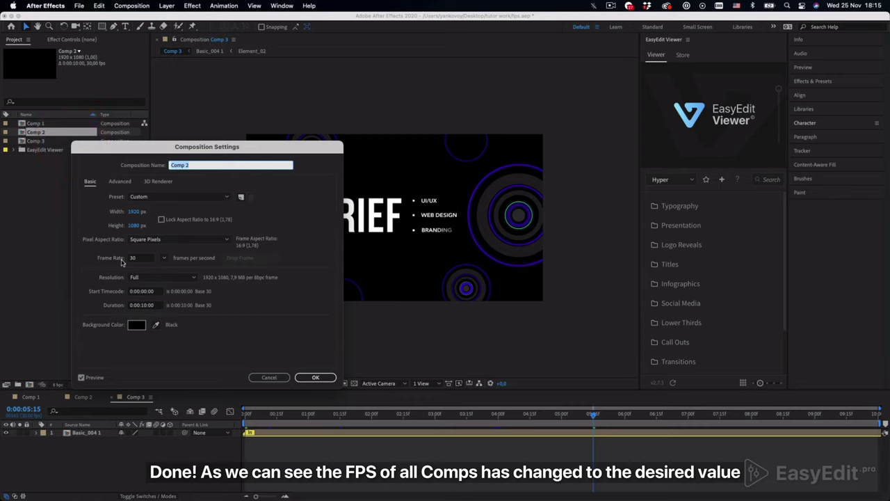
click(265, 377)
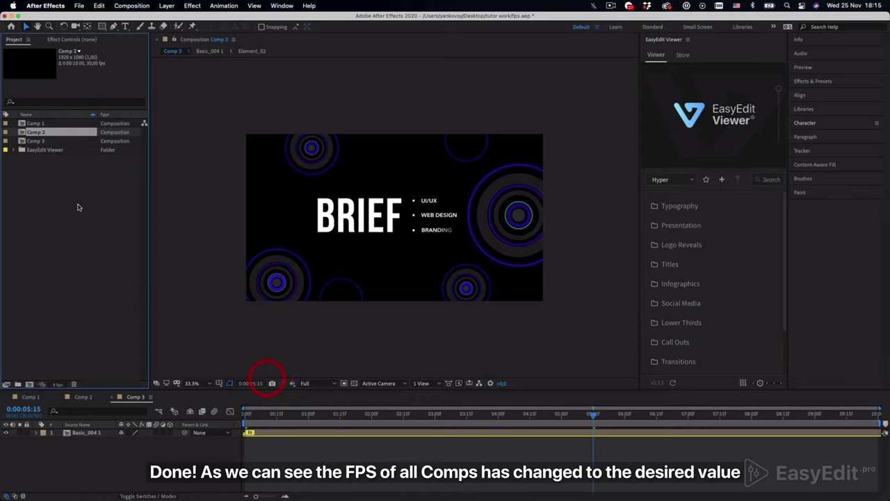
click(59, 143)
right_click(56, 139)
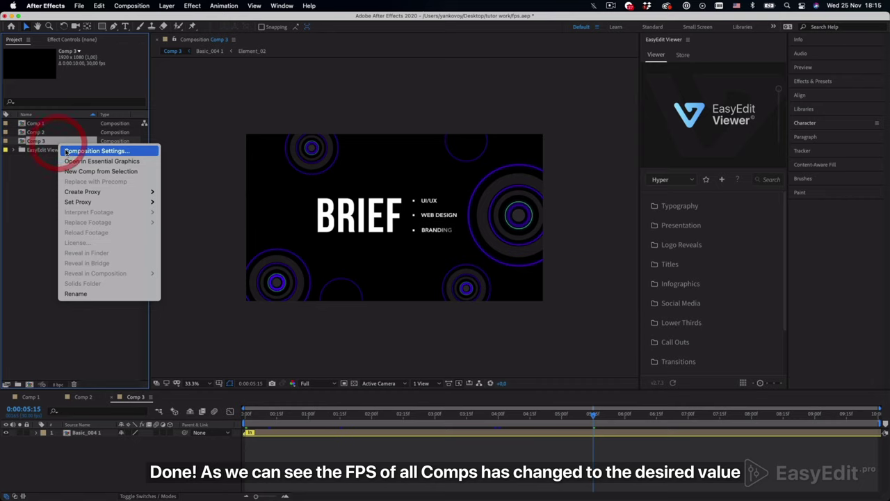
click(68, 148)
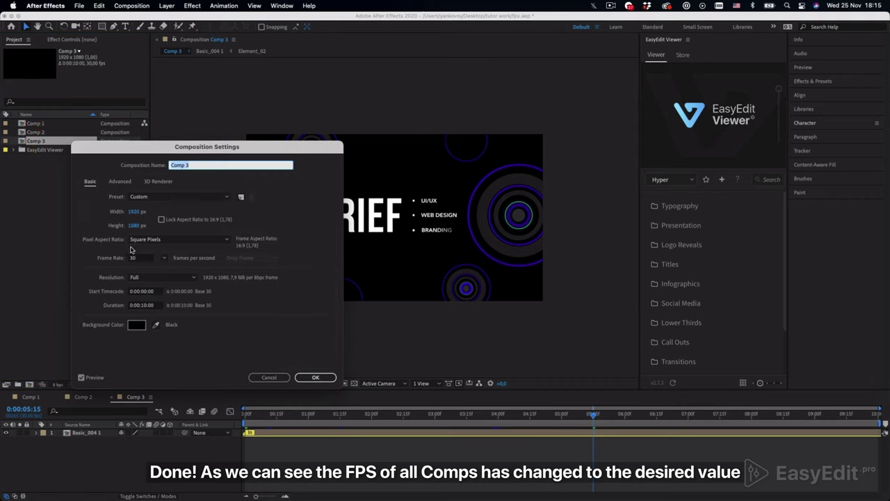
click(269, 377)
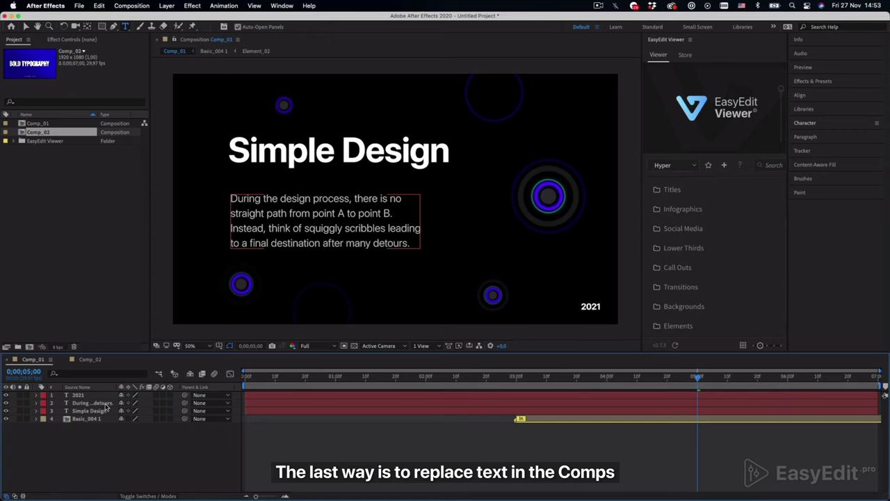
Leave the paragraph text layer, then launch pt_TextEdit.jsx by searching 'pt' in Help.
double_click(91, 403)
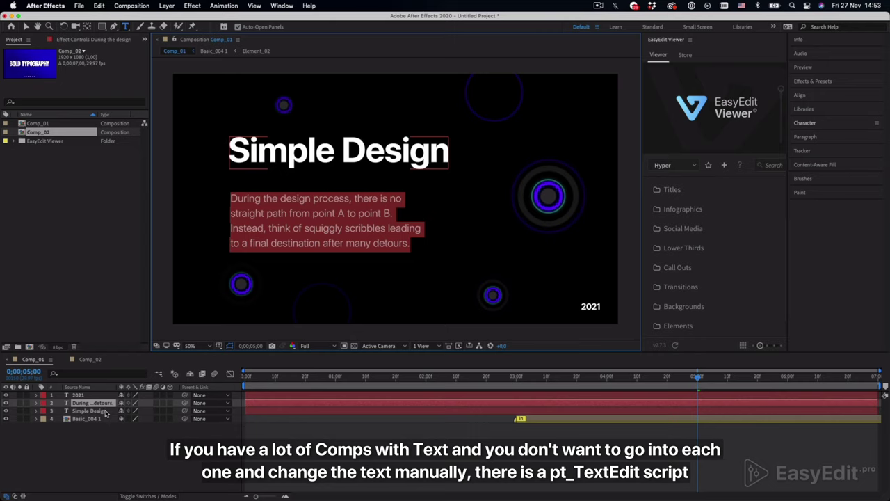
click(116, 449)
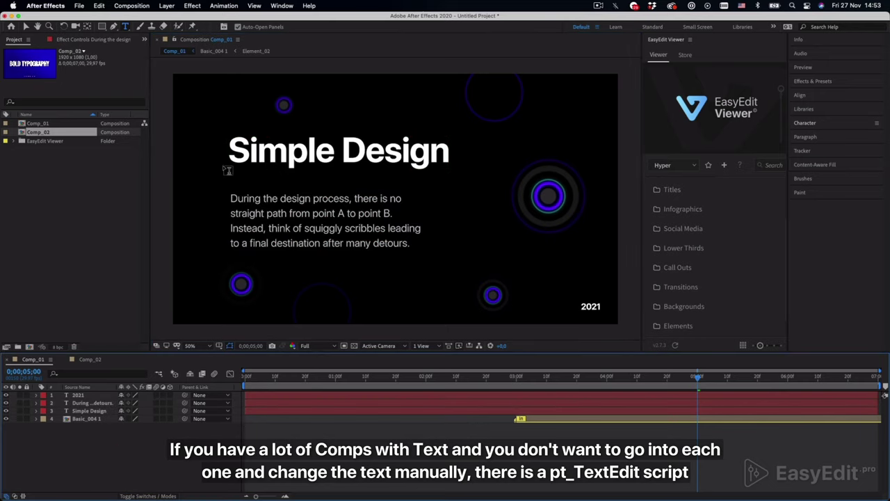
click(310, 6)
text(pt)
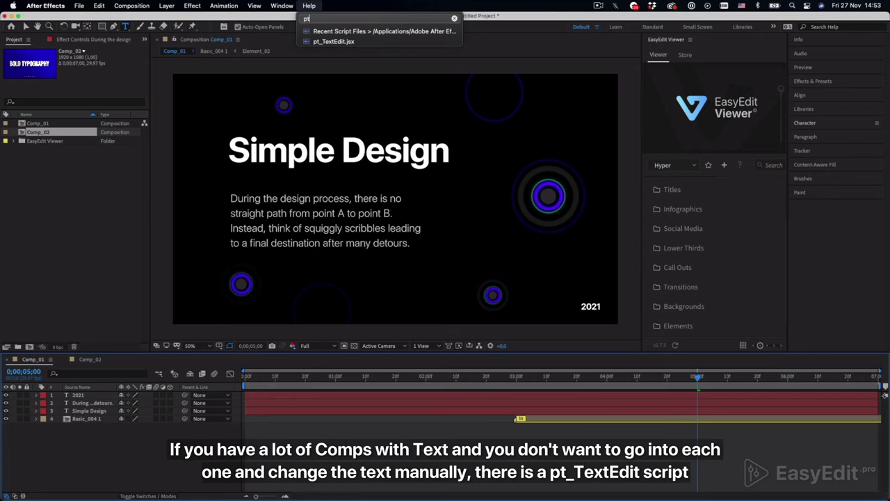
mouse_move(326, 42)
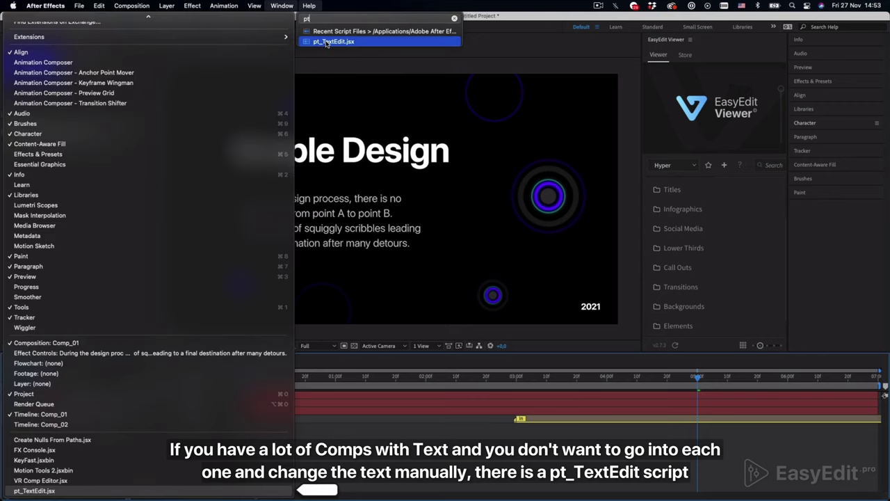
click(326, 42)
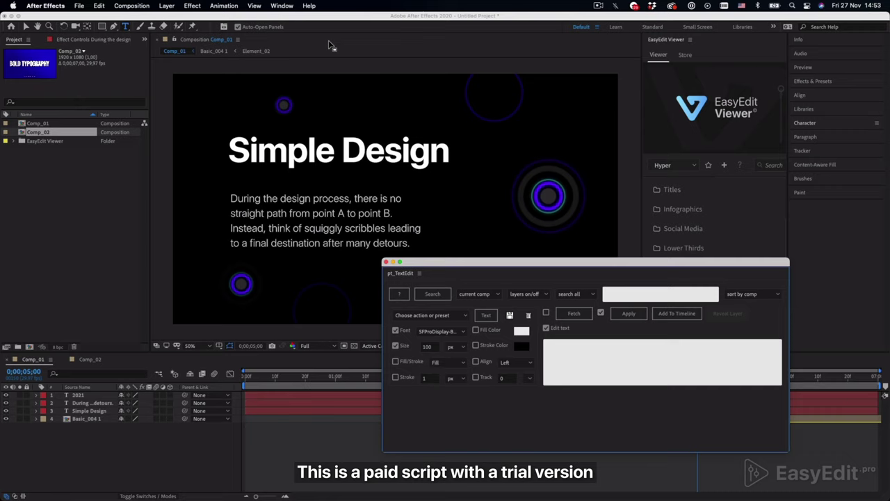
Move pt_TextEdit aside, search Comp_01's text layers and pick the Simple Design layer.
drag(512, 259, 448, 265)
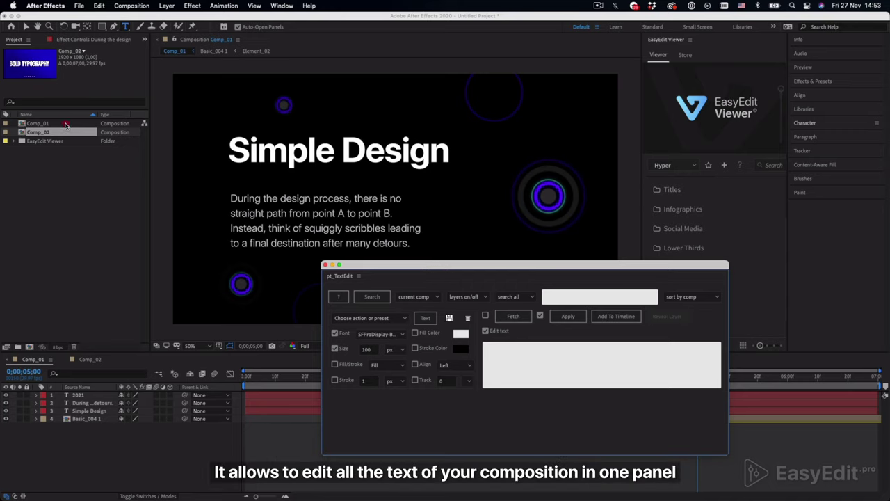
click(66, 124)
click(363, 299)
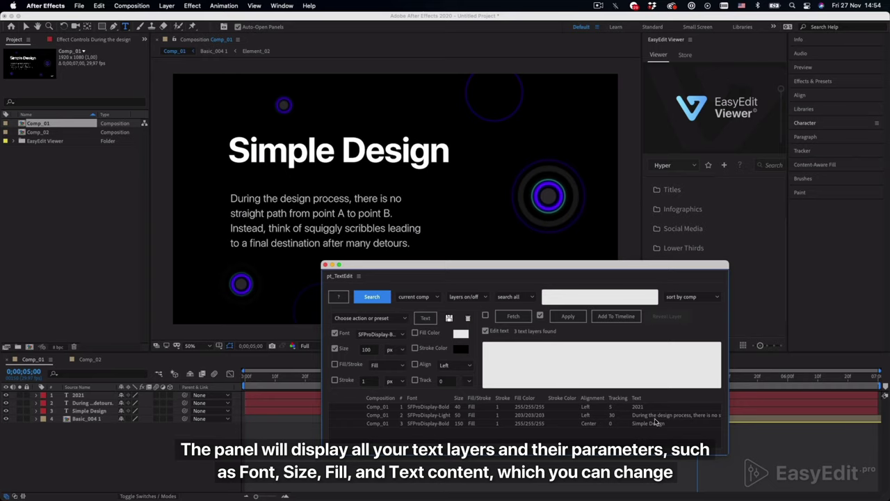
click(490, 424)
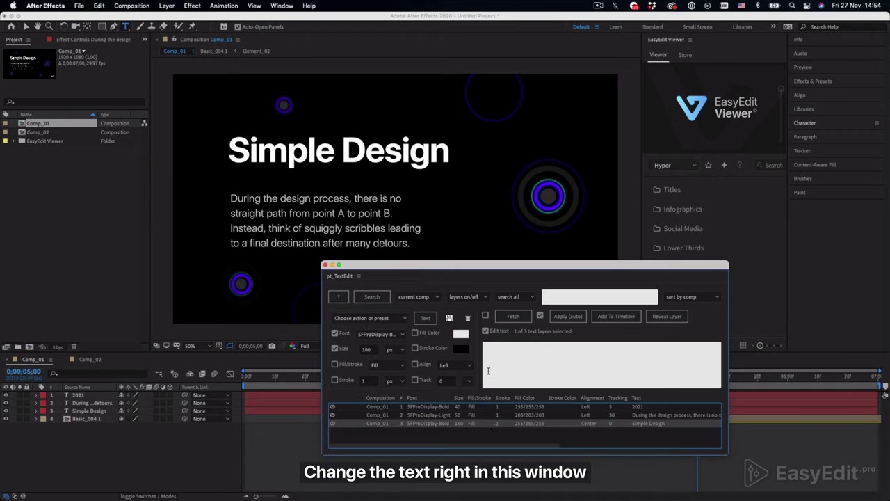
Replace the Simple Design title text with 'You Can Edit It' and select all three layers.
click(490, 347)
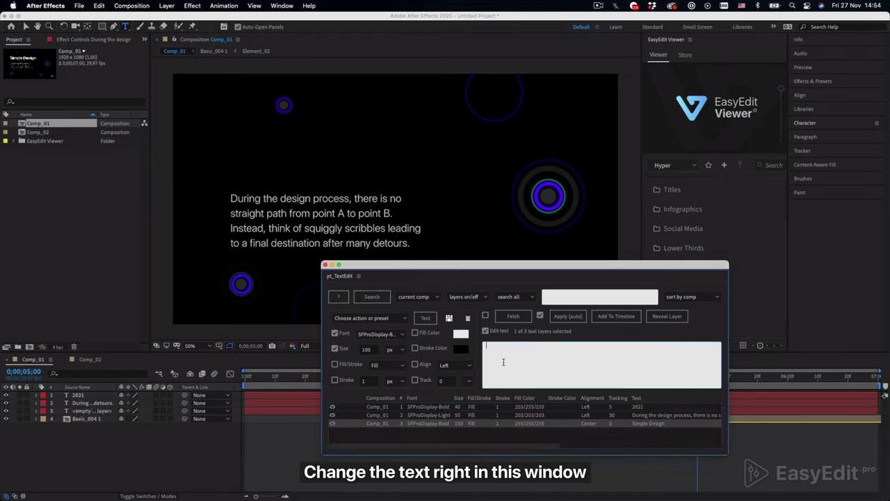
text(You)
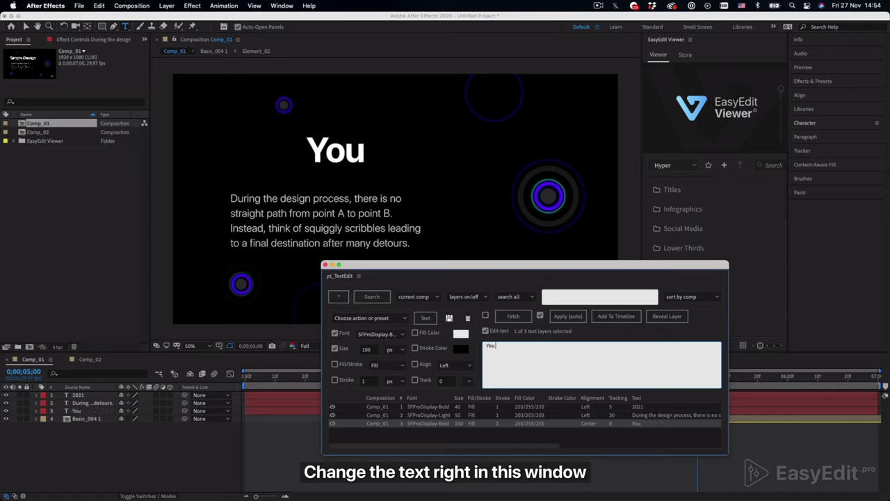
text( Can Ed)
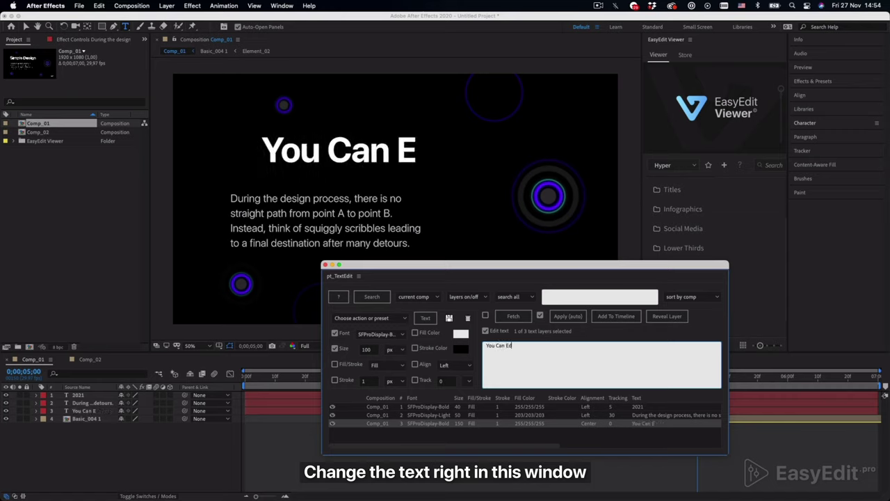
text(it It)
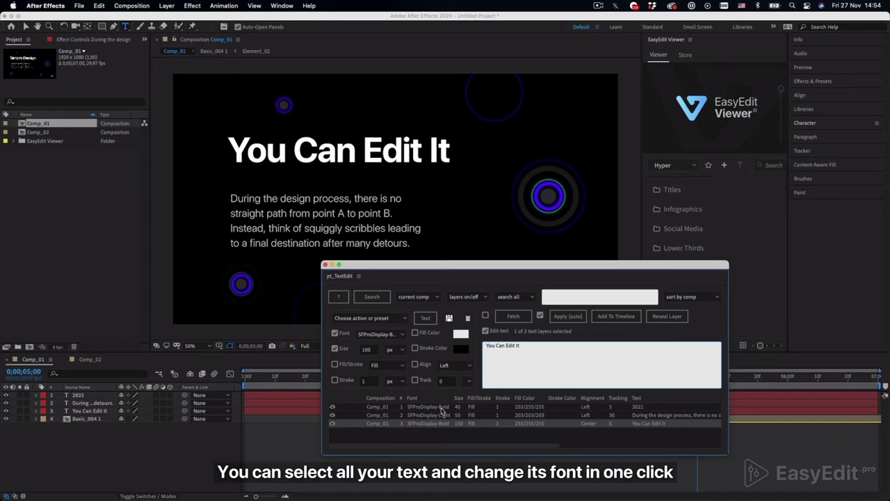
click(441, 434)
click(442, 424)
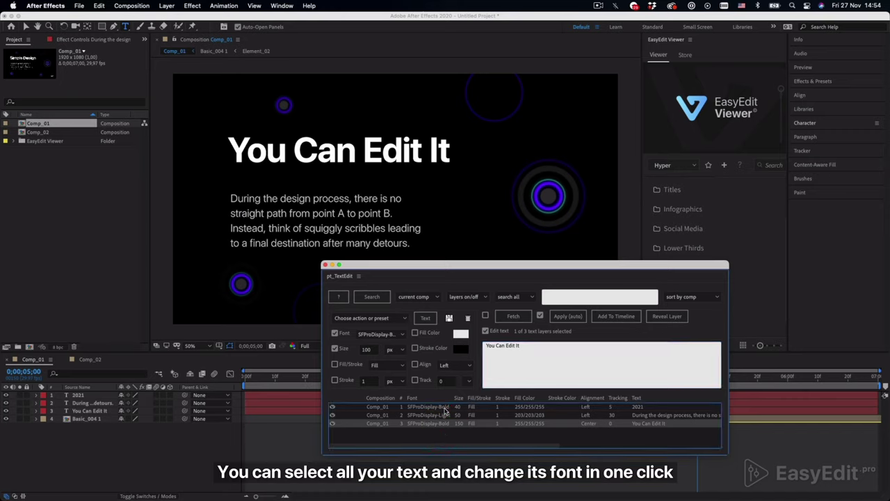
Try Arial-Black and then Arial-BoldMT as the font for all three text layers.
shift+click(446, 409)
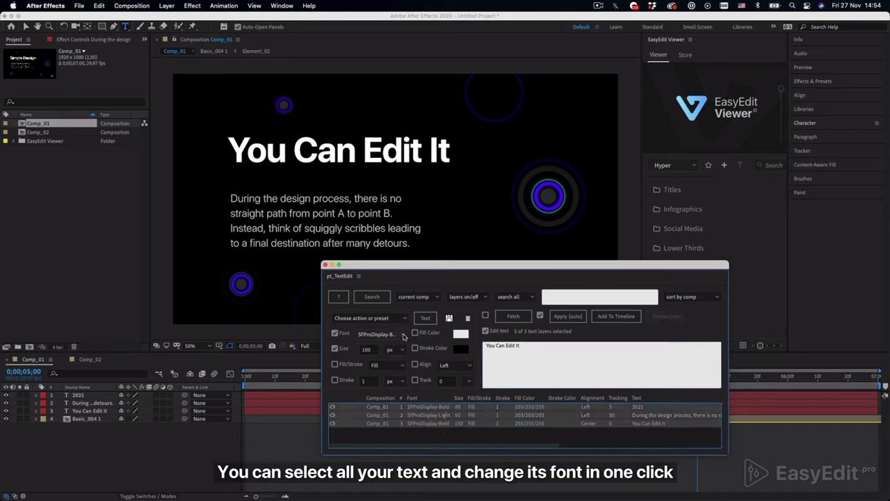
click(404, 336)
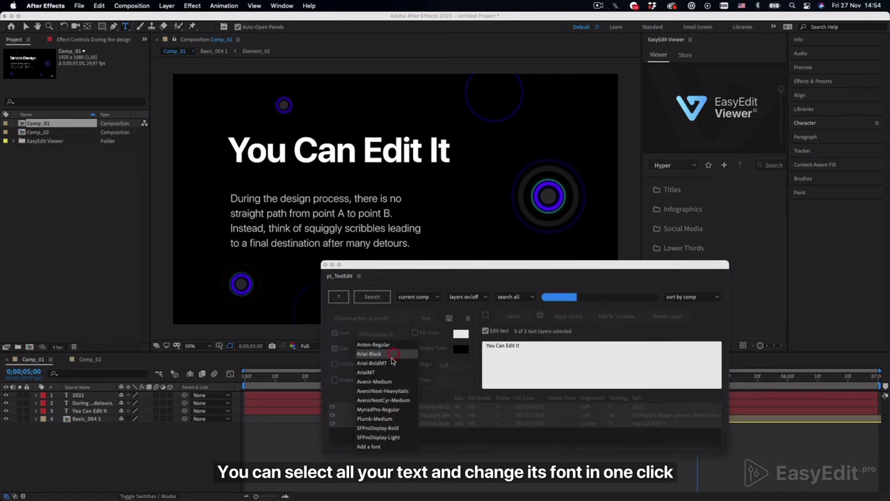
click(394, 356)
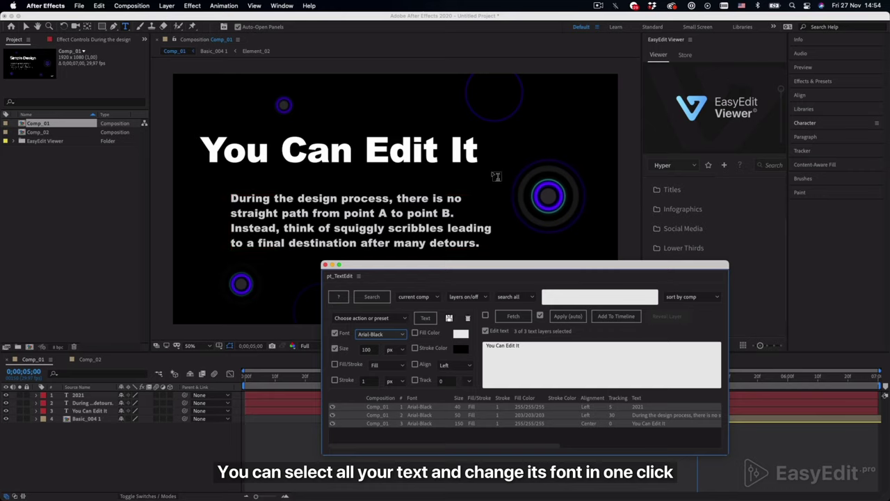
click(400, 335)
click(381, 364)
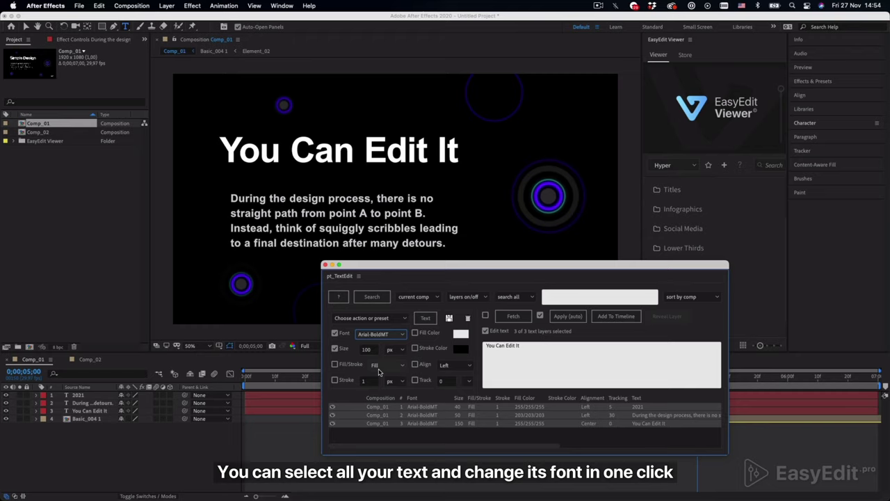
Cancel the Add a font prompt and apply SFProDisplay-Bold to all three text layers.
click(401, 334)
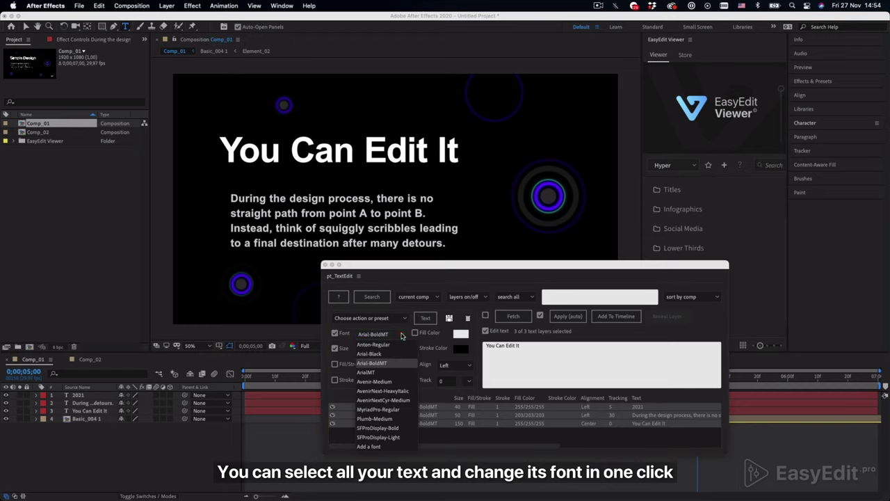
click(385, 447)
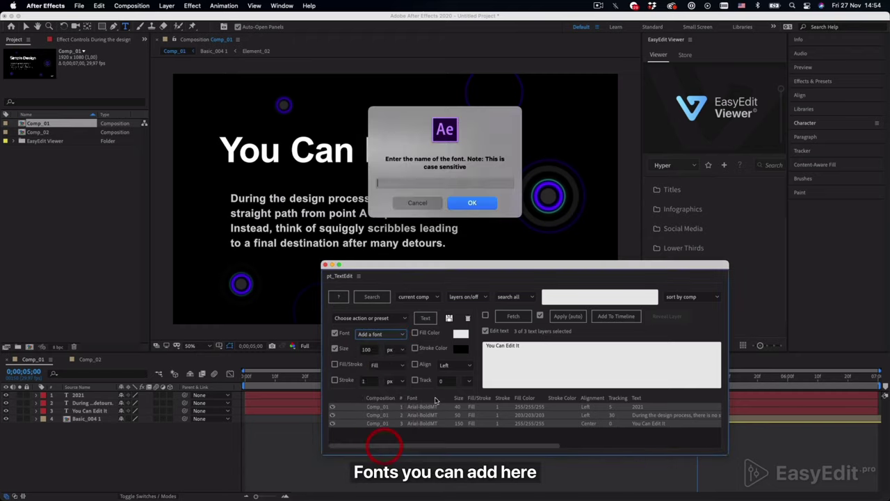
click(424, 204)
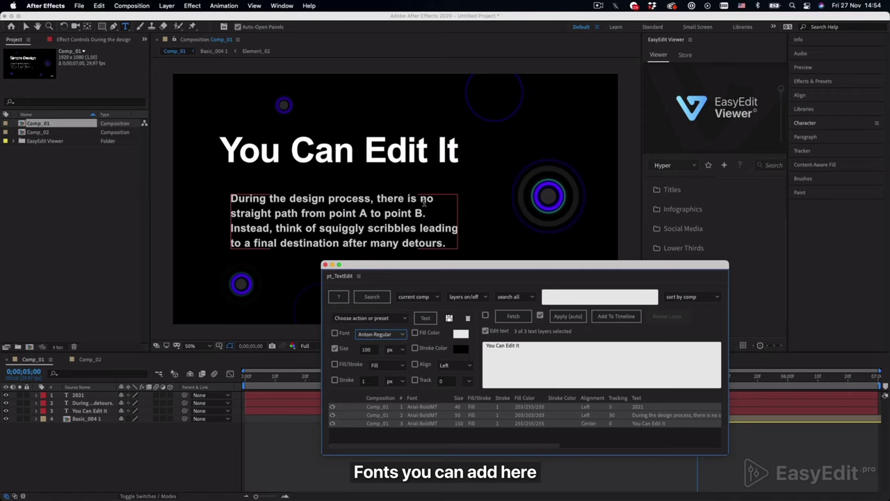
click(395, 335)
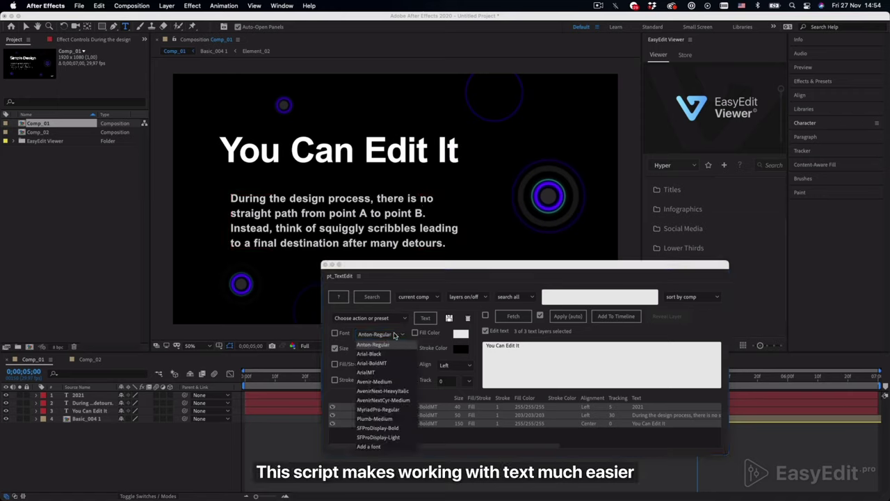
click(388, 427)
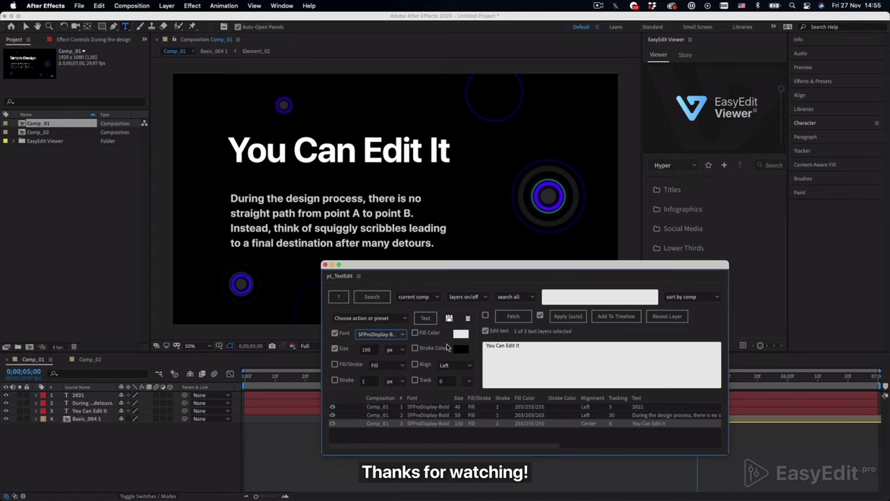